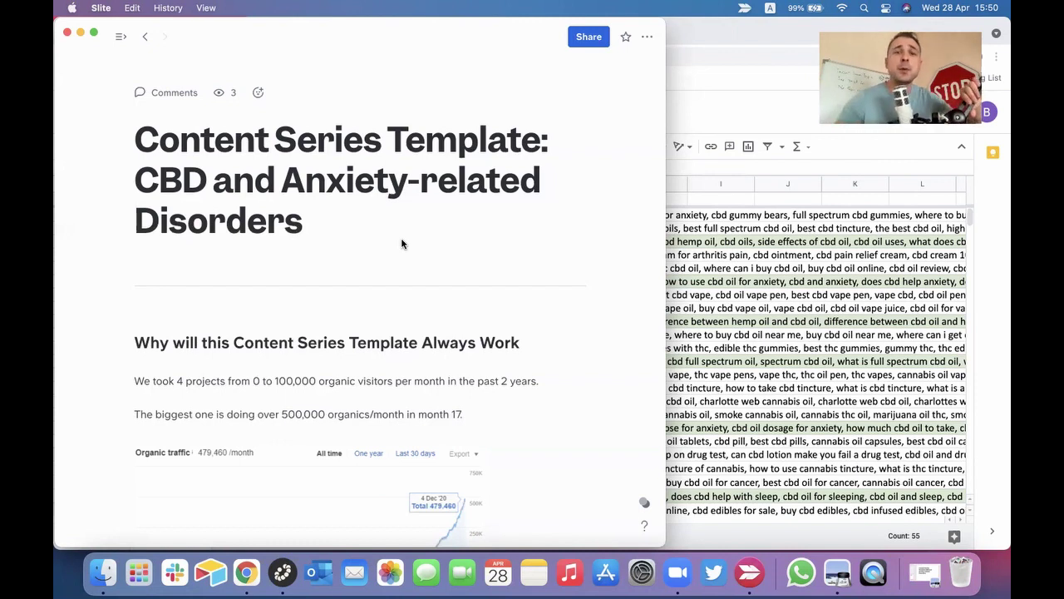
Read the content series template's sections on organic traffic growth, content production philosophy and project process.
scroll(370, 271, "down", 2)
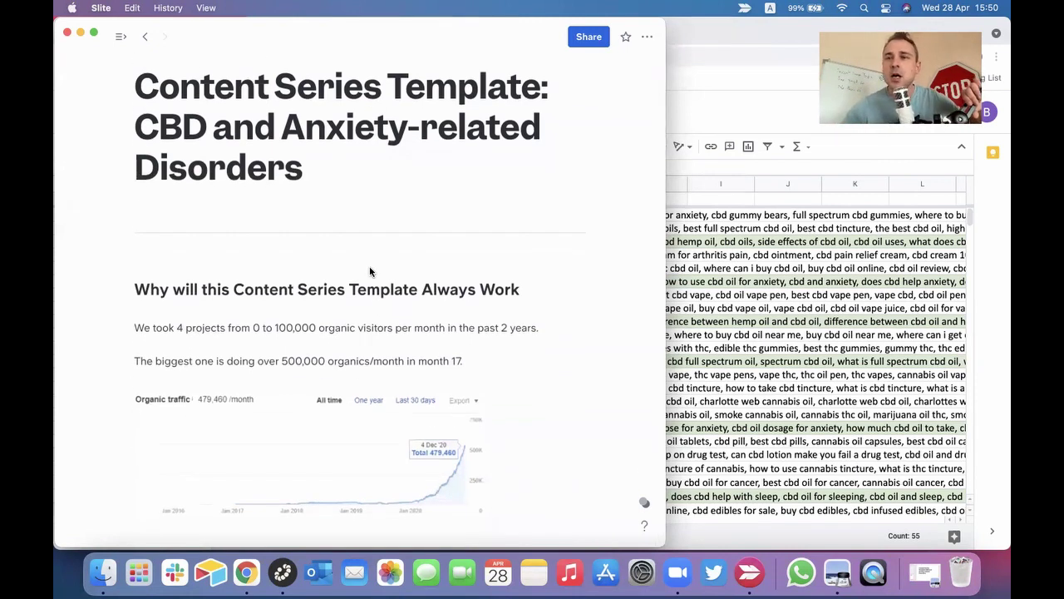
left_click(513, 268)
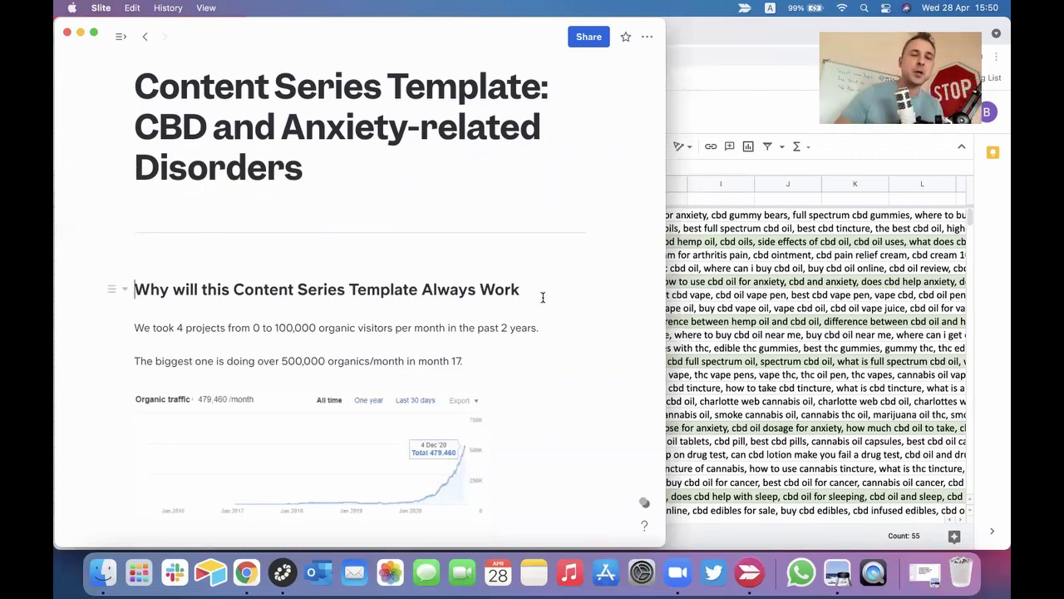
scroll(543, 297, "down", 3)
scroll(543, 297, "up", 2)
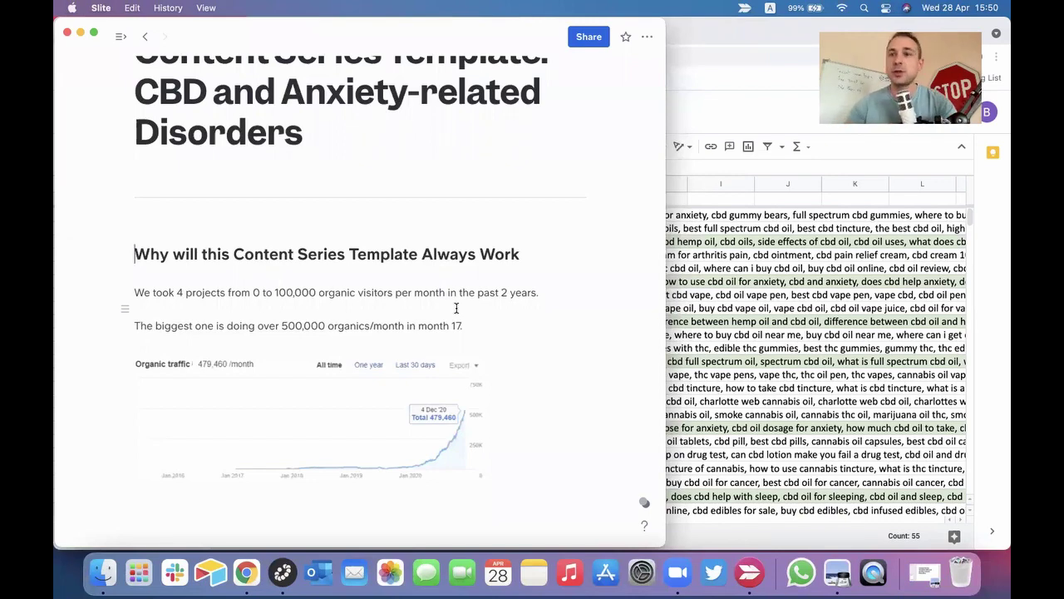
scroll(456, 308, "down", 5)
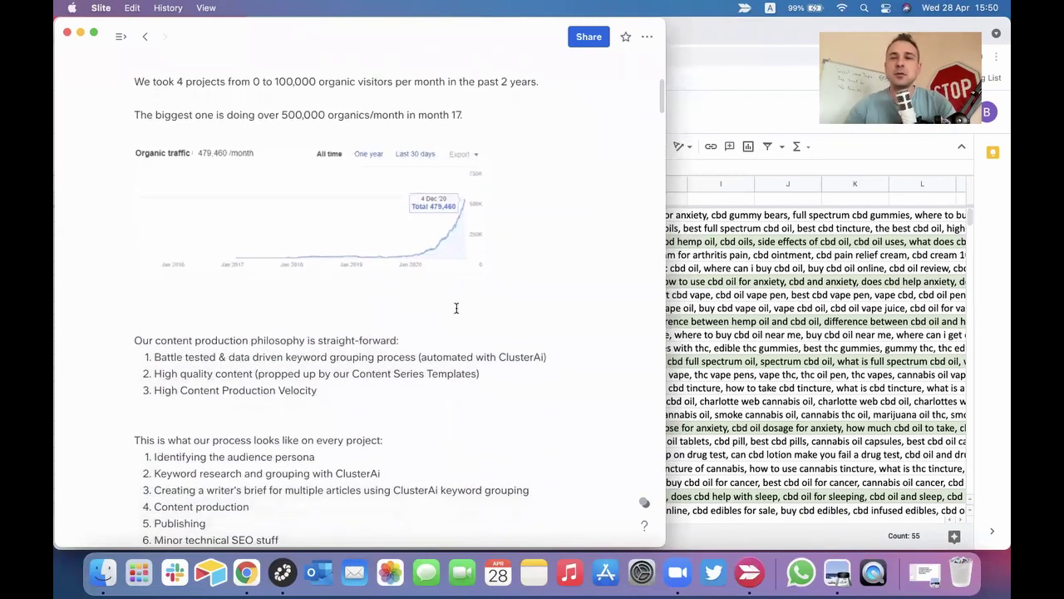
scroll(456, 308, "down", 1)
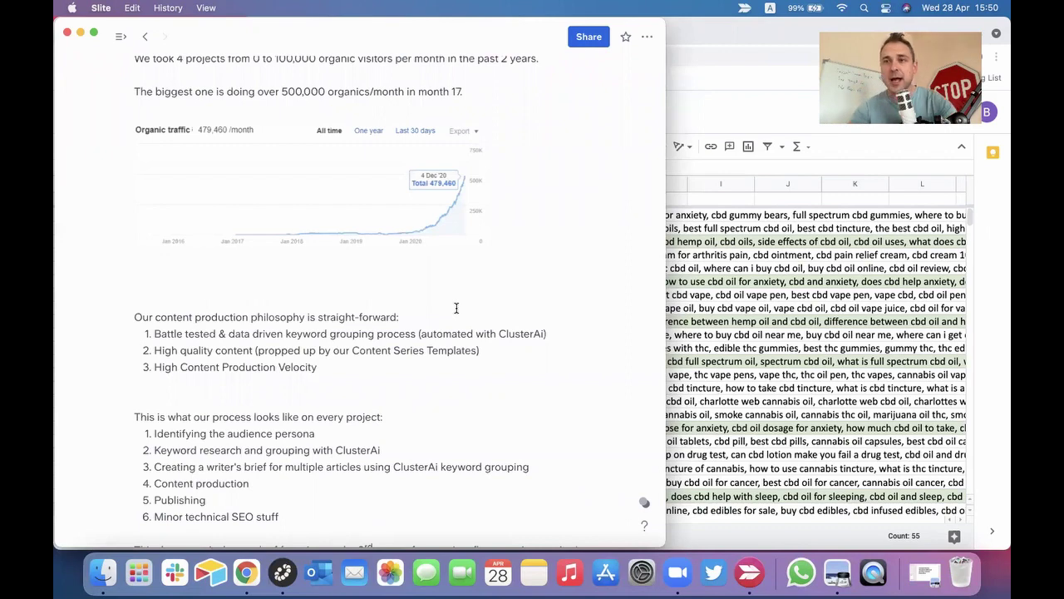
Switch to the CBD keyword spreadsheet in Chrome and examine the highlighted keyword groups down to about row 410, with their content-type labels.
key("super+Tab")
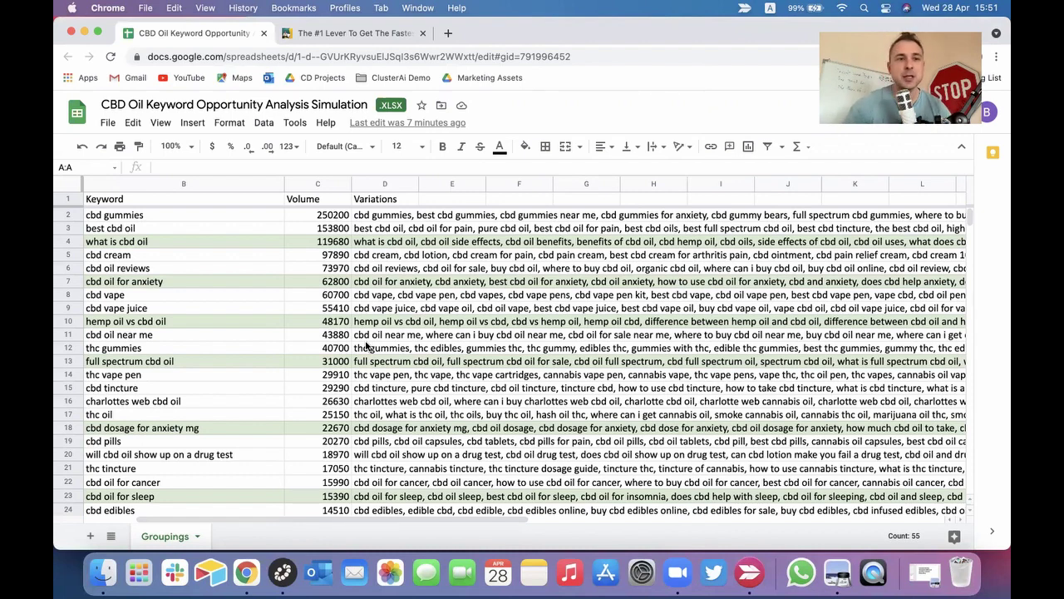
scroll(366, 345, "down", 3)
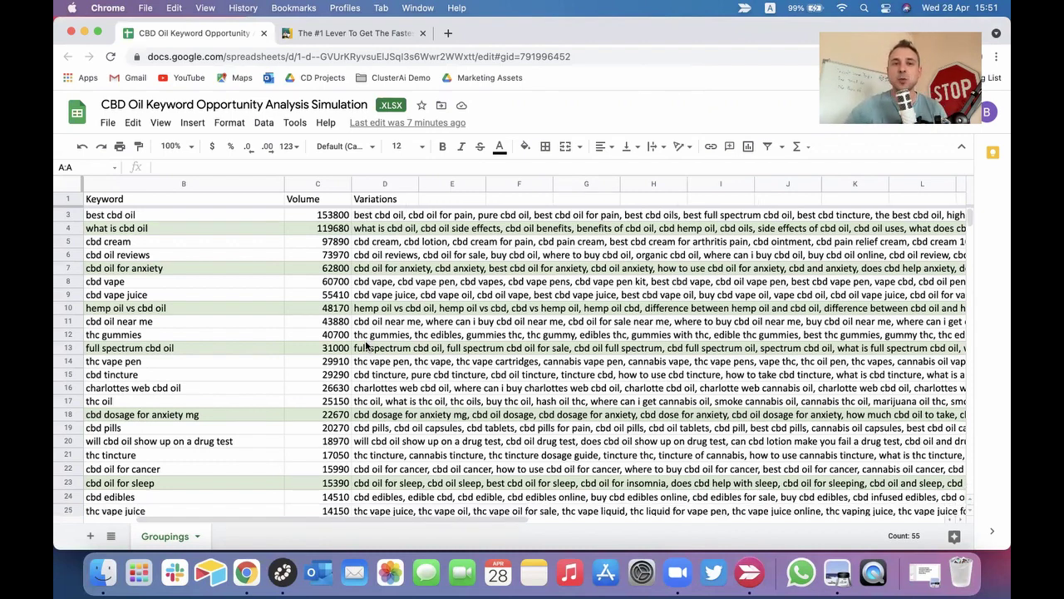
scroll(366, 346, "down", 4)
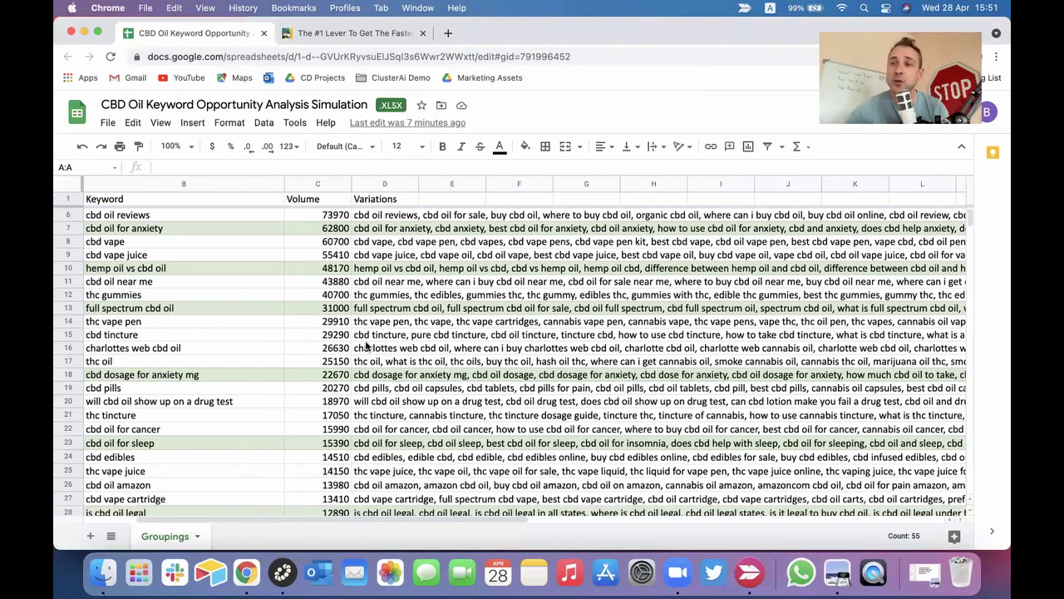
scroll(366, 346, "left", 3)
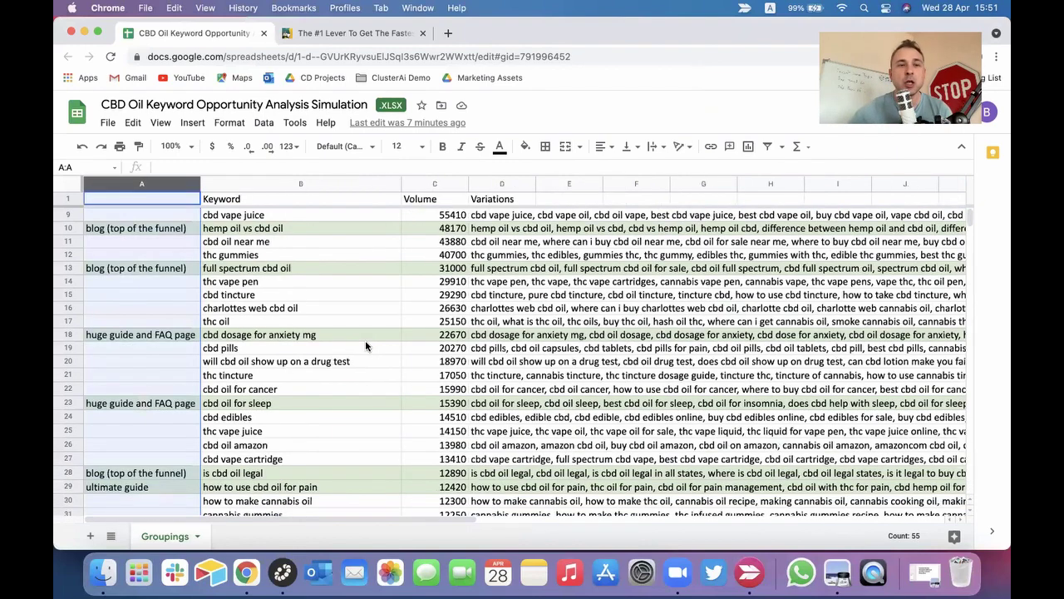
scroll(366, 342, "right", 2)
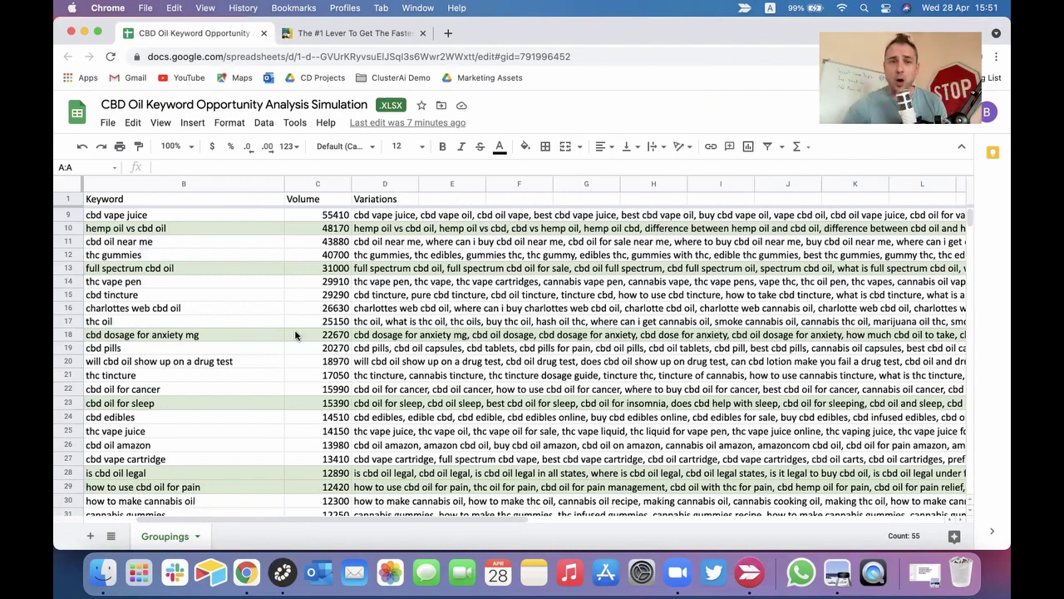
scroll(296, 334, "down", 10)
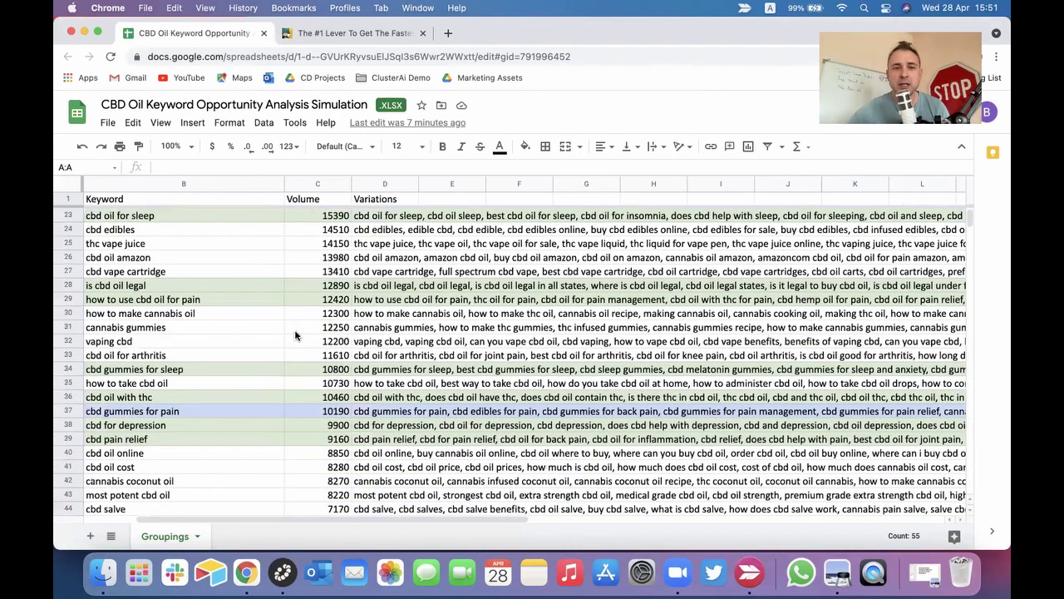
scroll(295, 334, "down", 15)
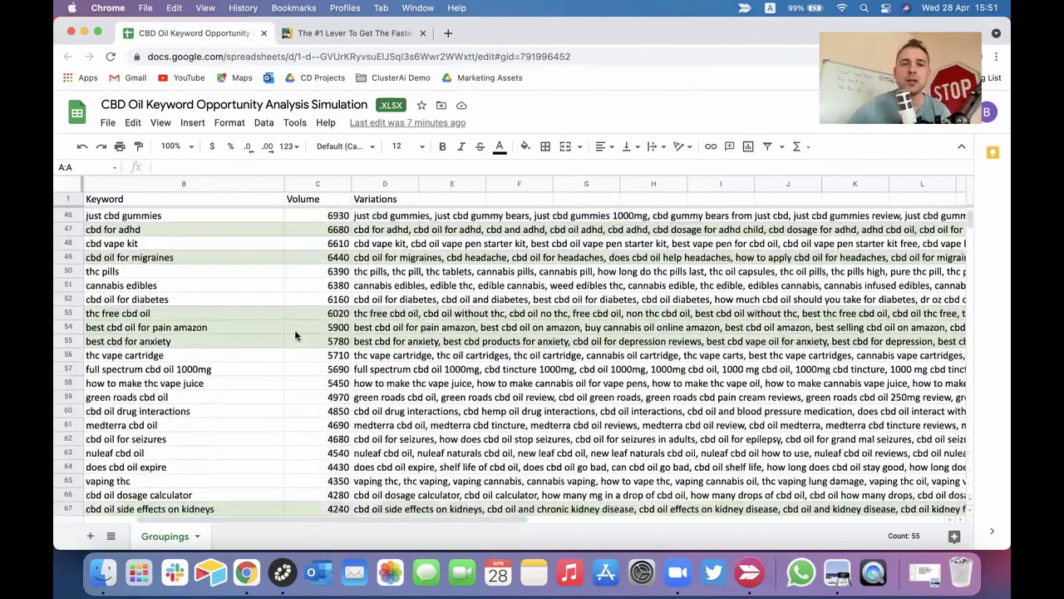
scroll(295, 334, "down", 5)
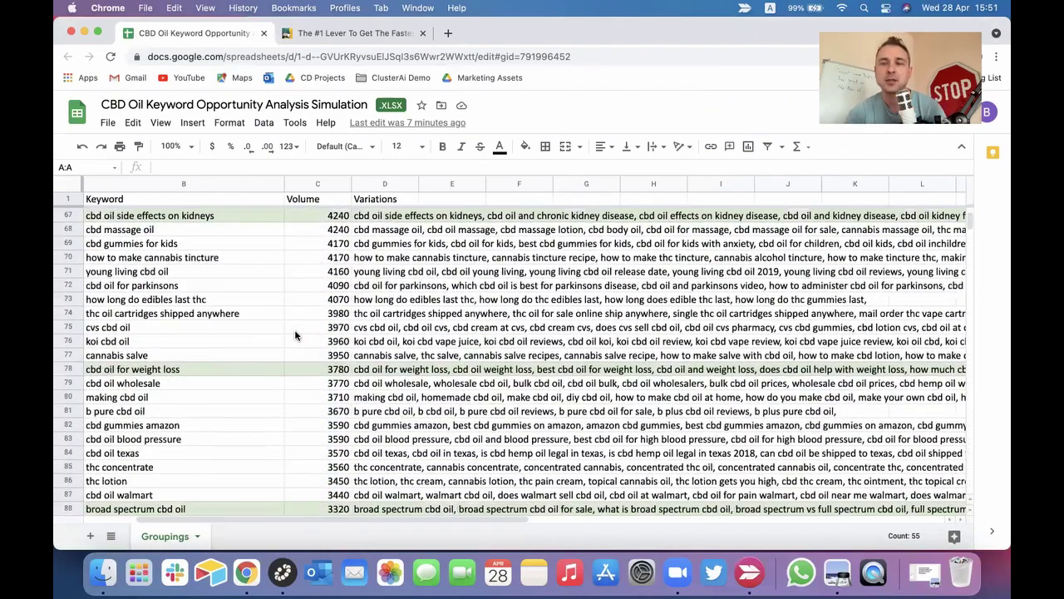
scroll(294, 334, "down", 1)
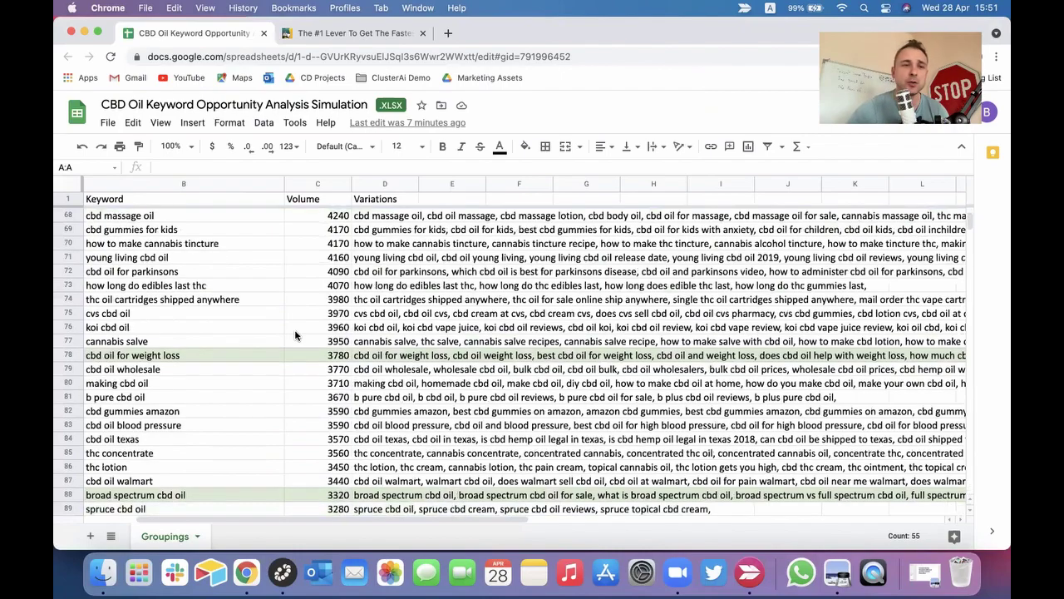
scroll(295, 334, "down", 3)
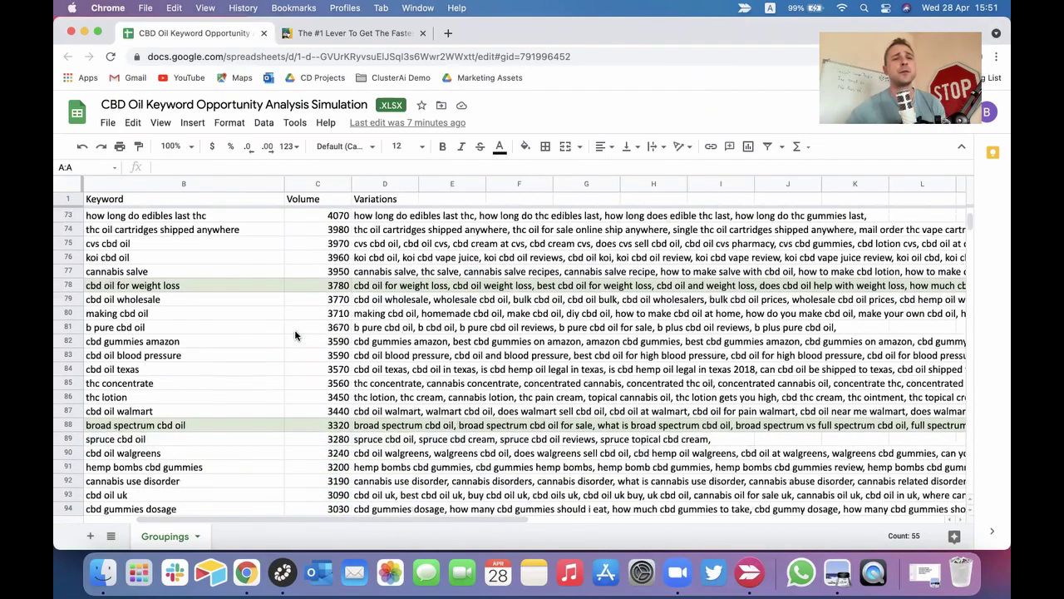
scroll(294, 334, "down", 10)
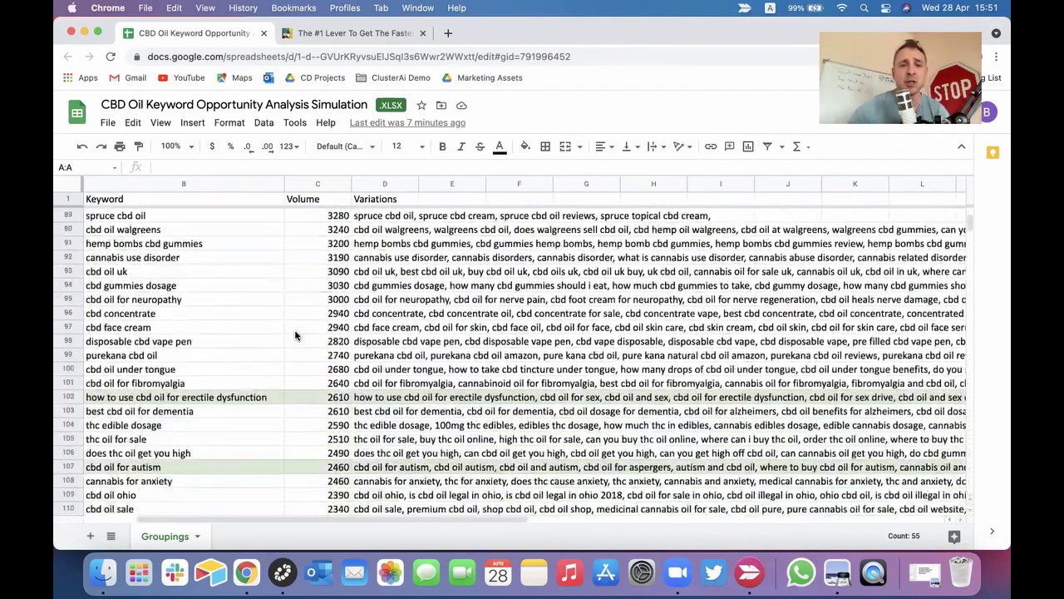
scroll(294, 335, "down", 15)
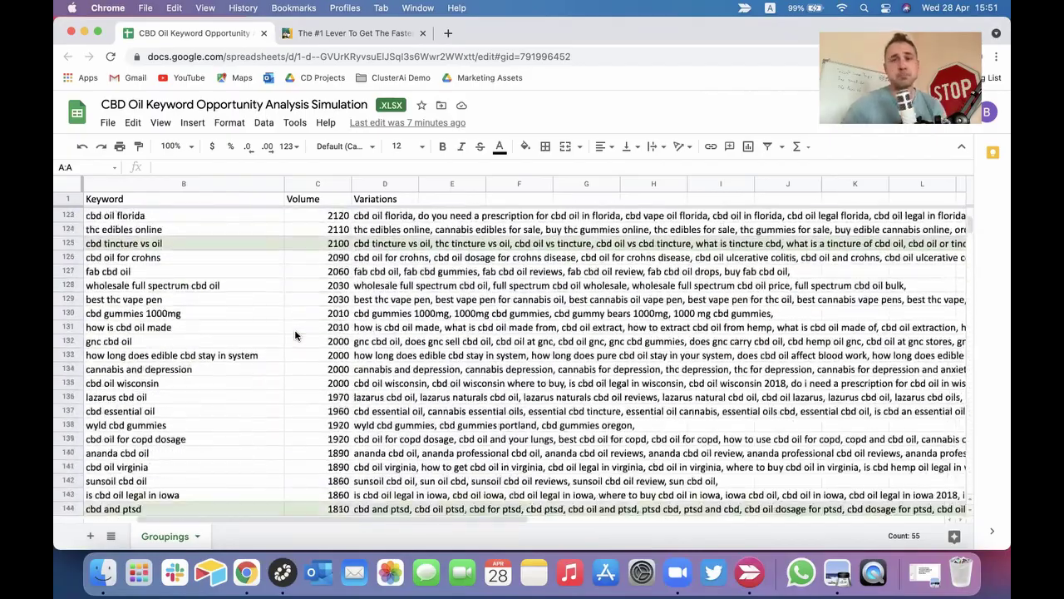
scroll(294, 335, "down", 12)
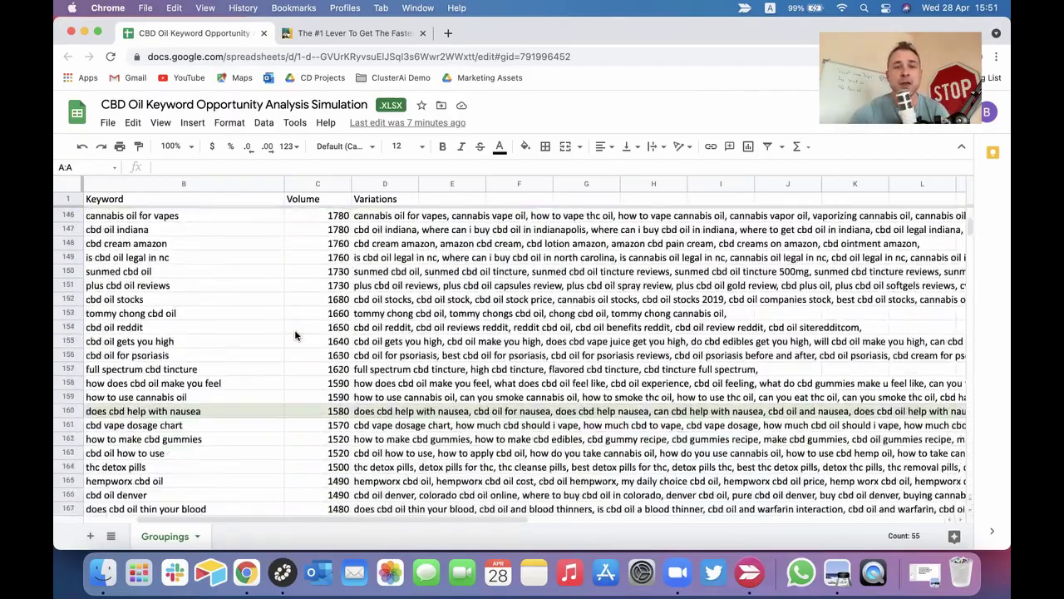
scroll(294, 335, "down", 16)
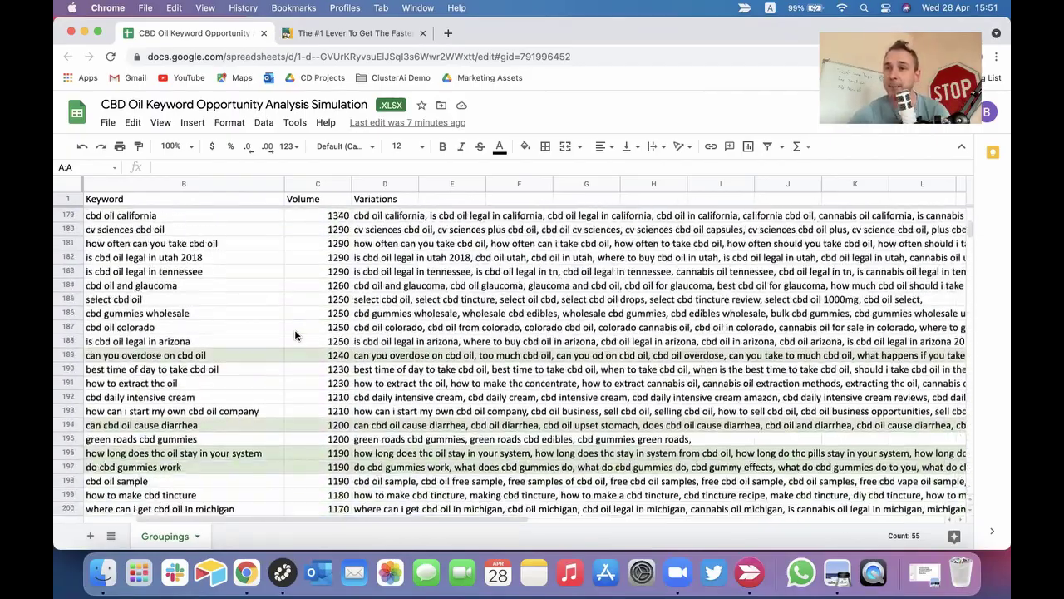
scroll(296, 334, "down", 16)
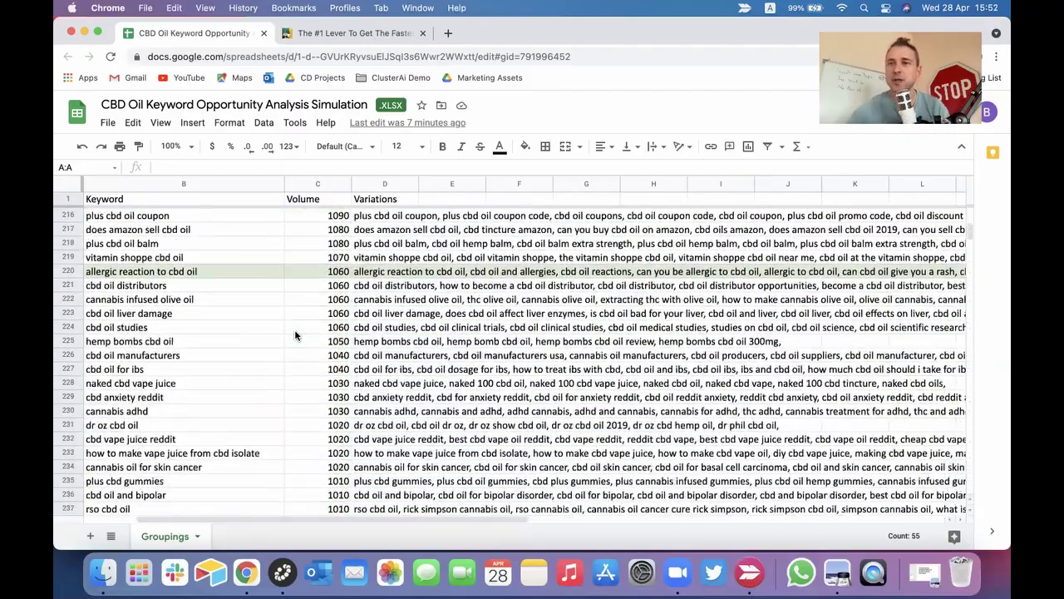
scroll(295, 335, "down", 20)
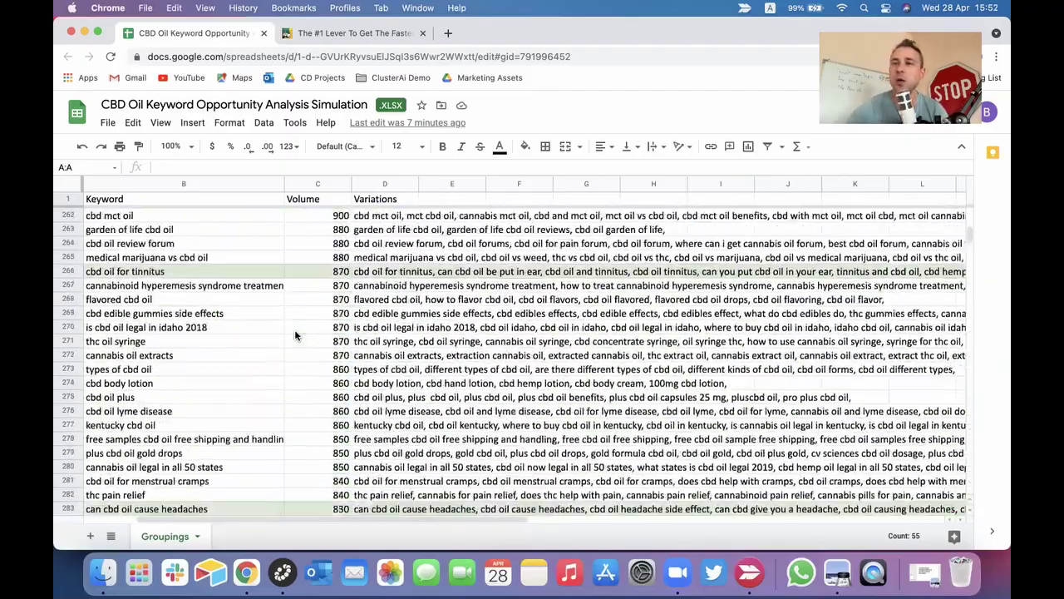
scroll(294, 335, "down", 14)
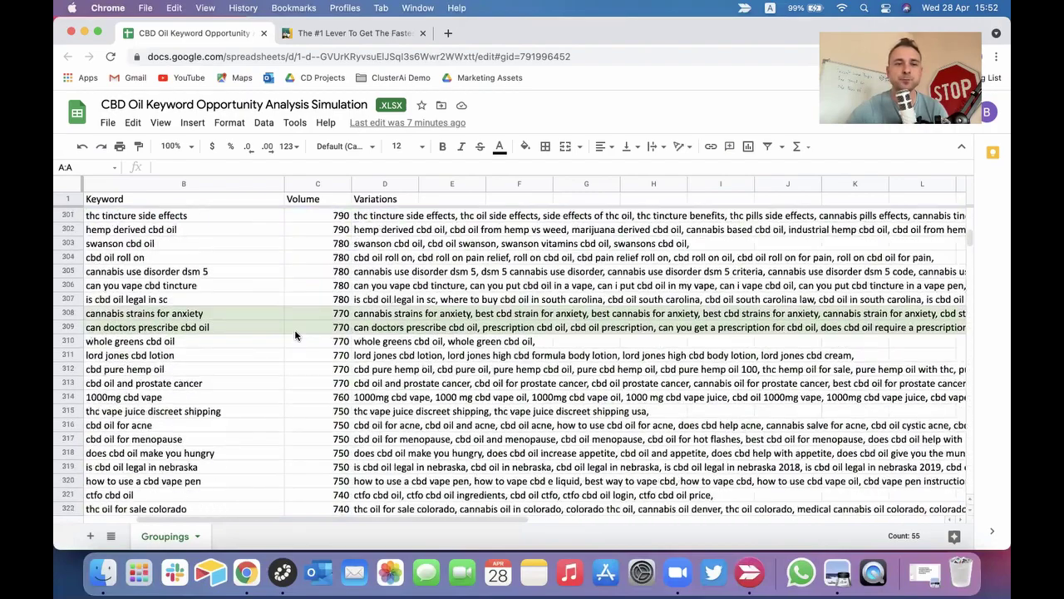
scroll(294, 334, "down", 18)
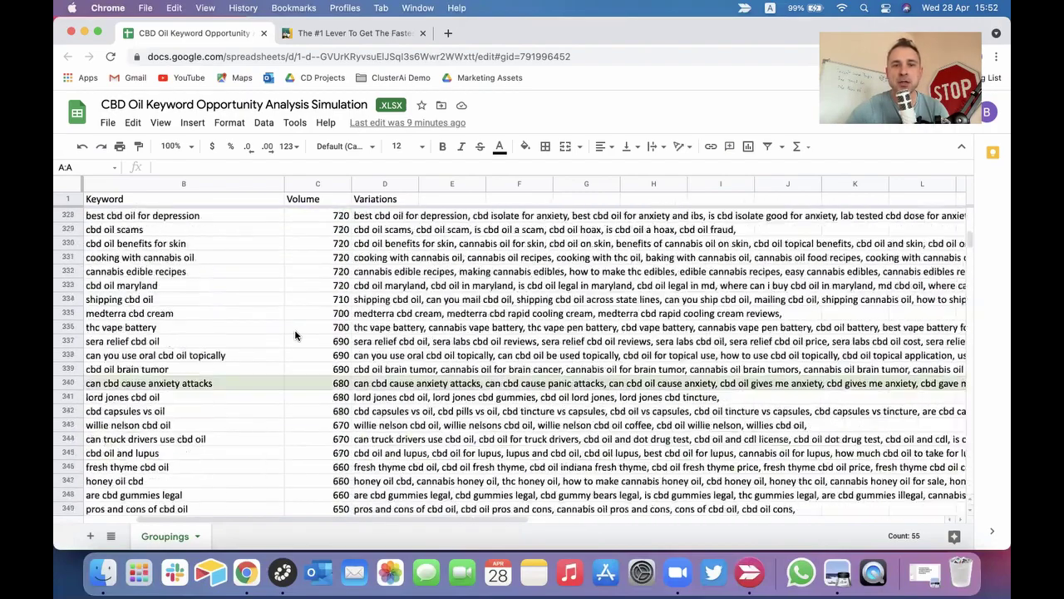
scroll(294, 335, "down", 5)
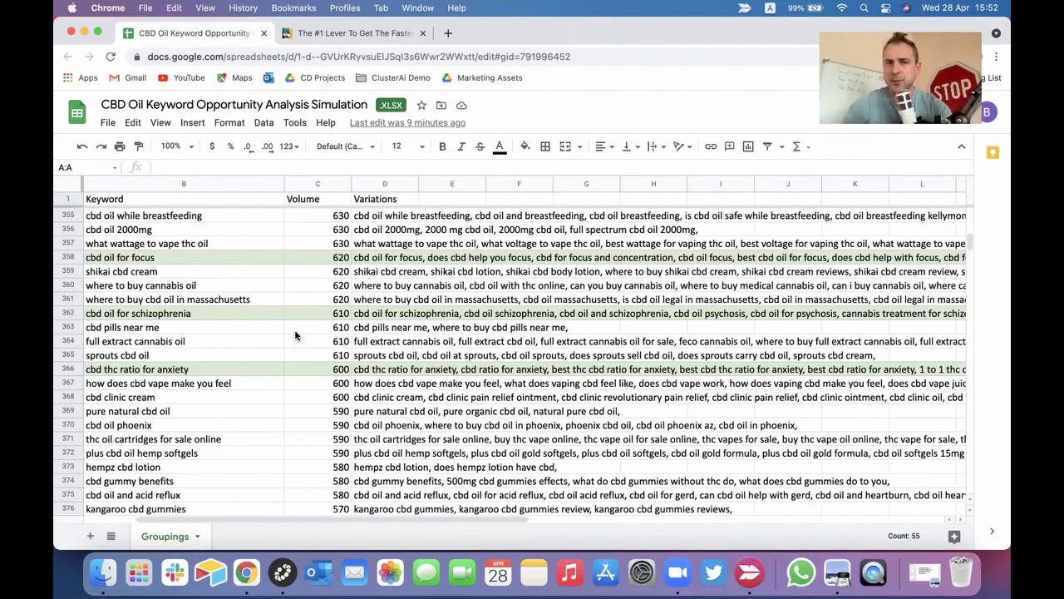
scroll(295, 335, "down", 10)
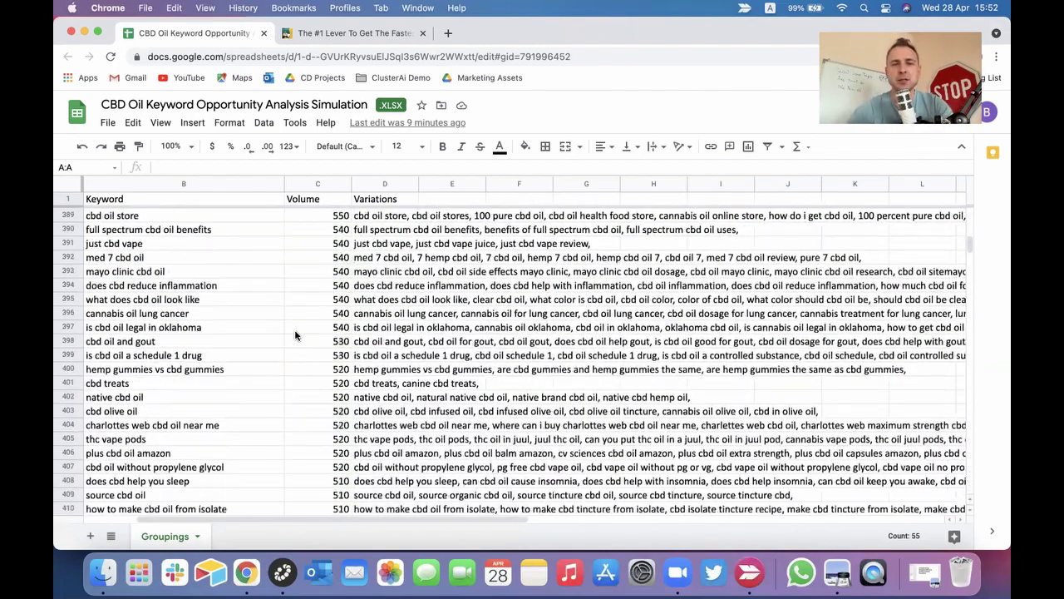
scroll(295, 335, "up", 5)
scroll(295, 336, "left", 2)
scroll(295, 335, "up", 6)
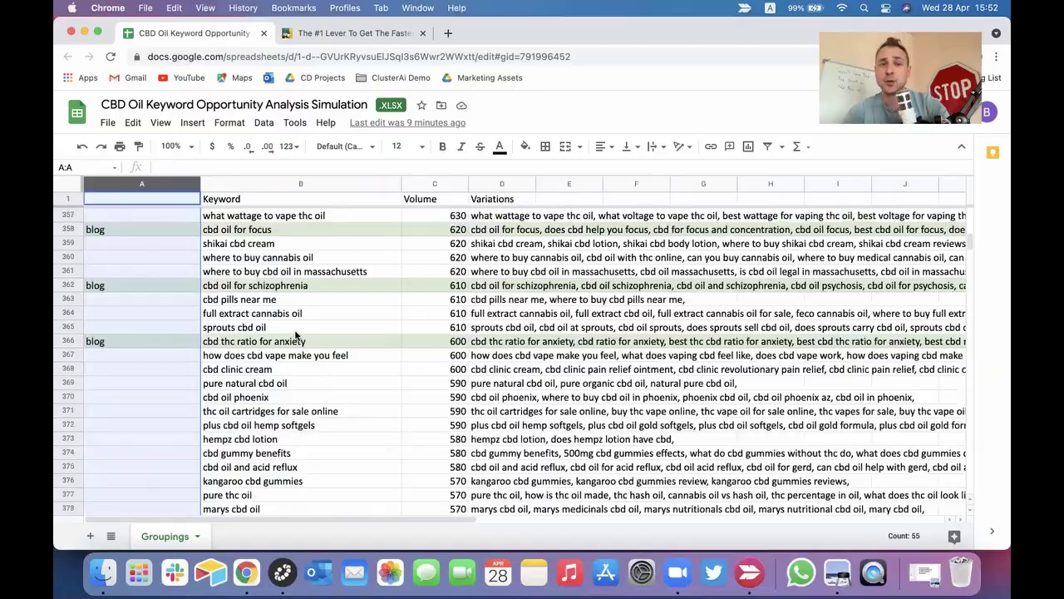
Sort the Groupings sheet Z to A by the content-type labels in column A.
left_click(296, 331)
scroll(291, 332, "up", 20)
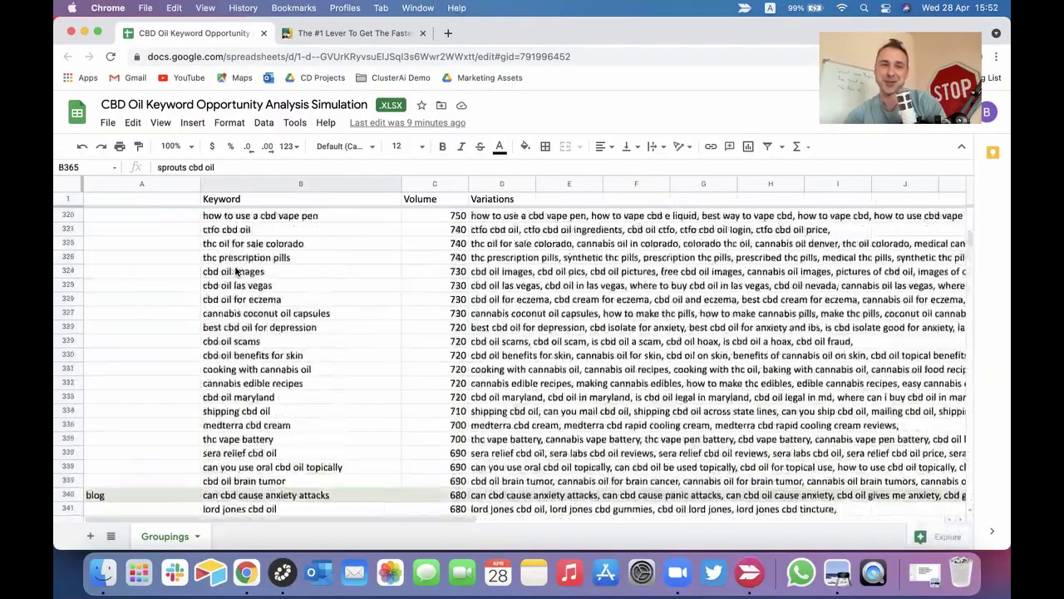
scroll(236, 271, "up", 20)
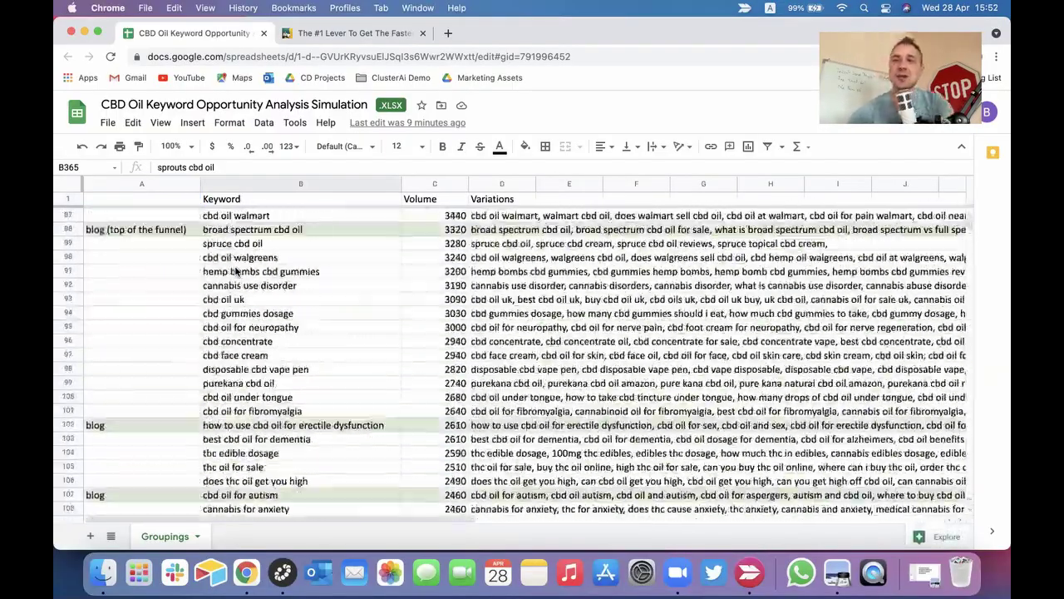
scroll(236, 271, "up", 18)
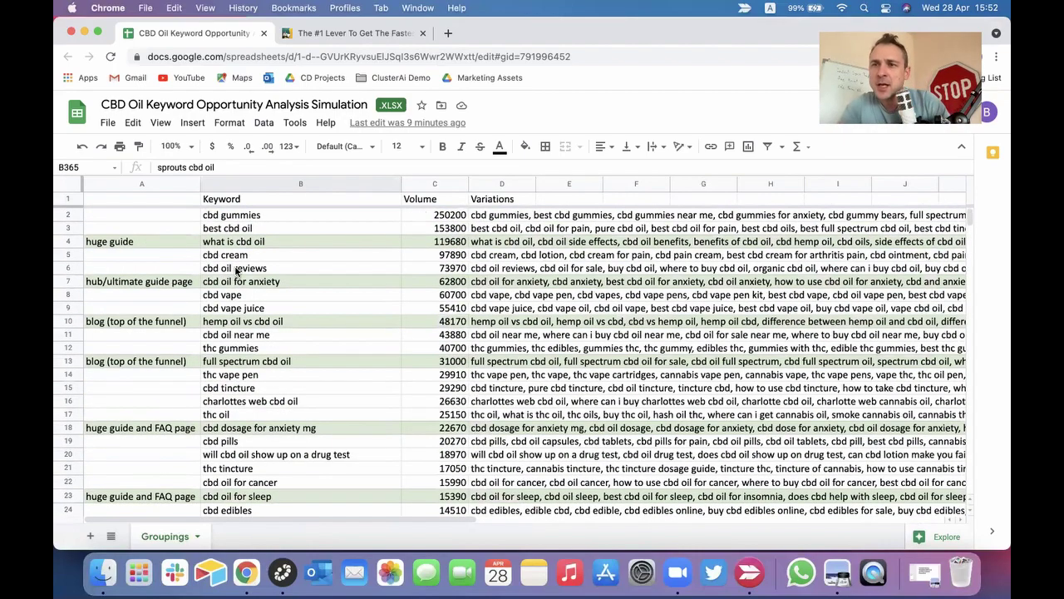
left_click(194, 186)
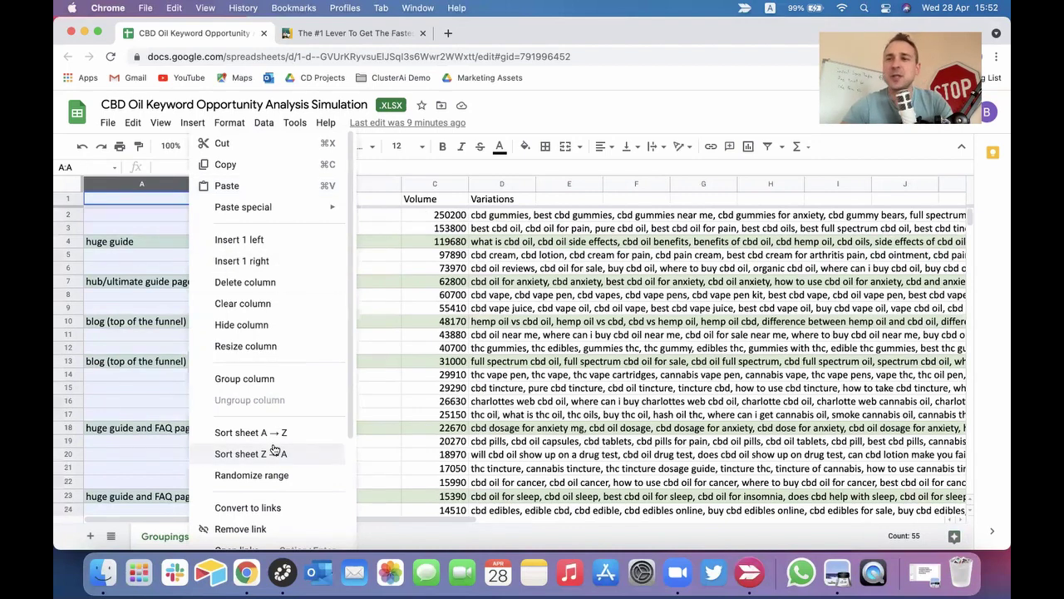
left_click(249, 453)
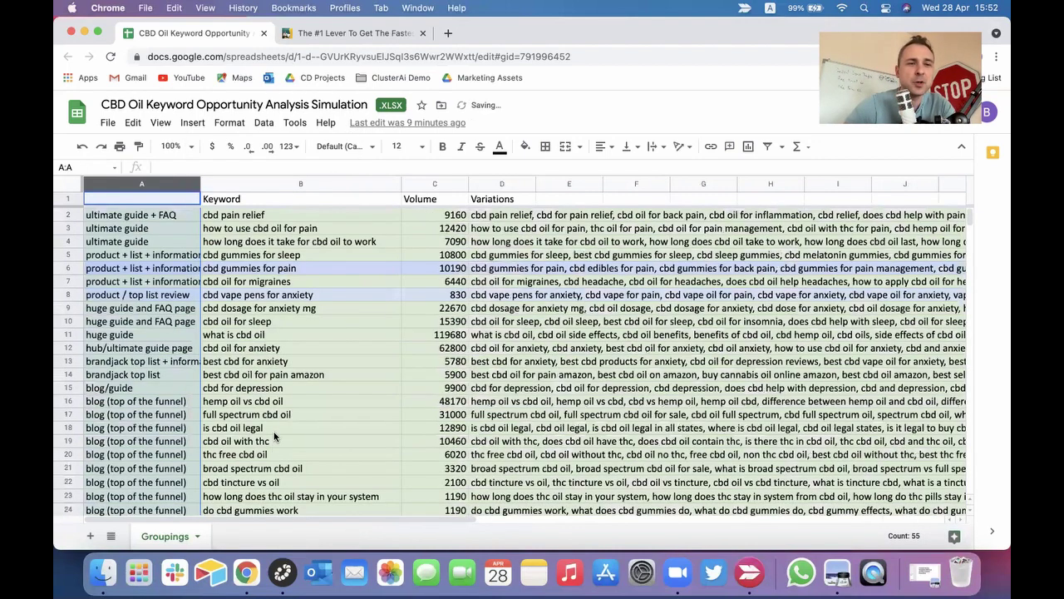
Review the labelled keyword rows of the sorted sheet, singling out "cbd oil for anxiety" and "best cbd for anxiety".
left_click(335, 217)
scroll(315, 333, "down", 15)
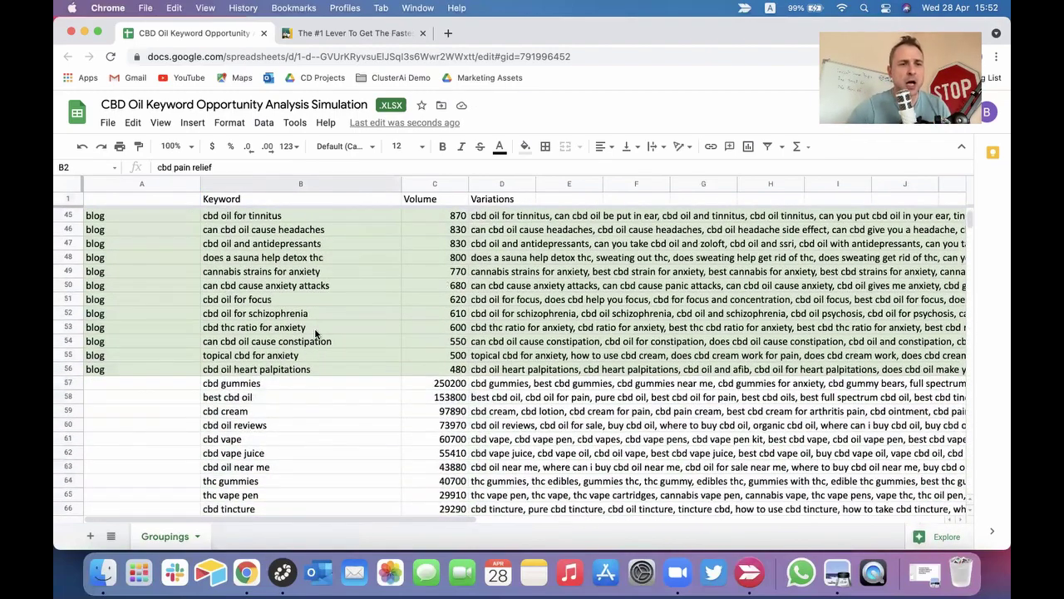
scroll(315, 333, "up", 15)
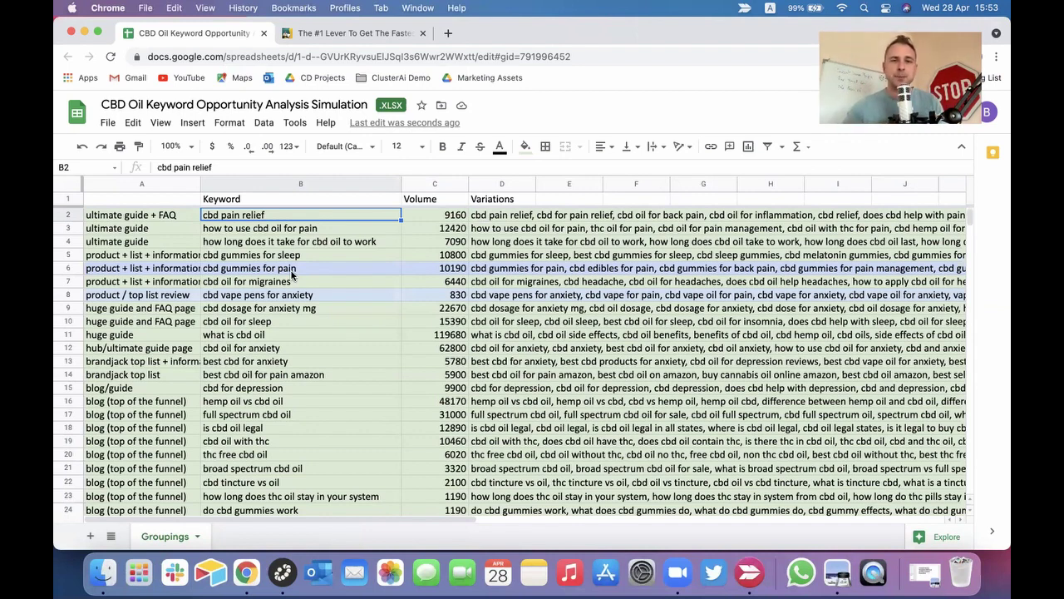
left_click(315, 348)
left_click(294, 324)
left_click(291, 348)
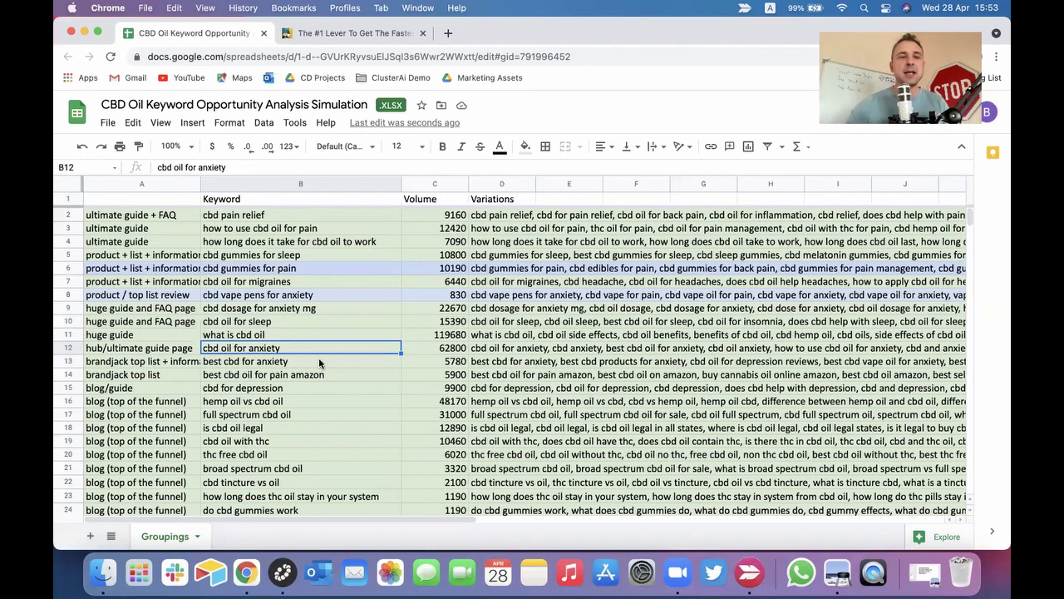
left_click(320, 365)
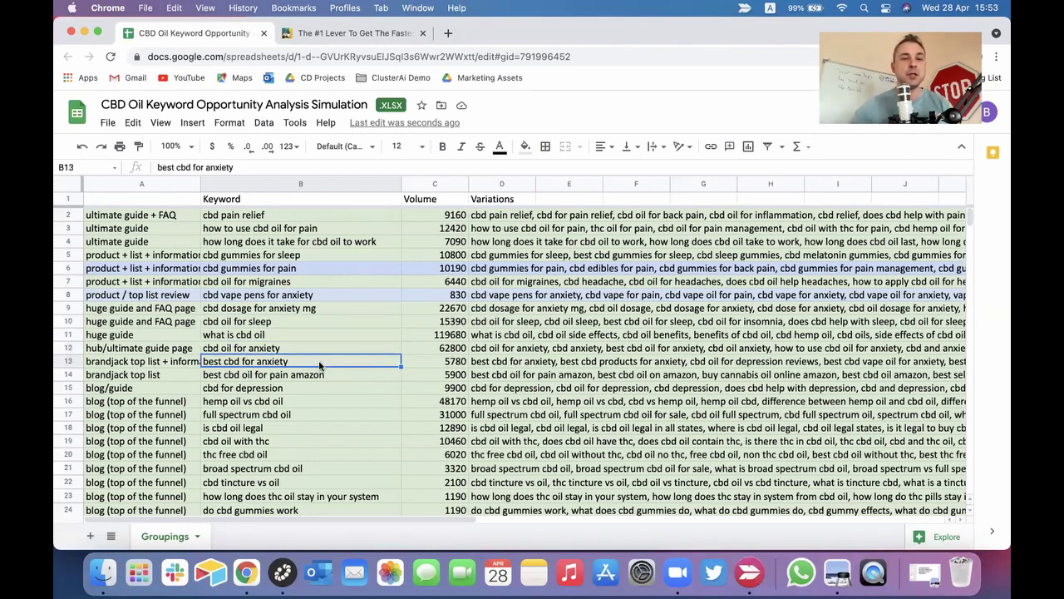
Review the keyword rows down to the blog-labelled ones, singling out "cbd for depression" and "what is cbd oil".
left_click(307, 389)
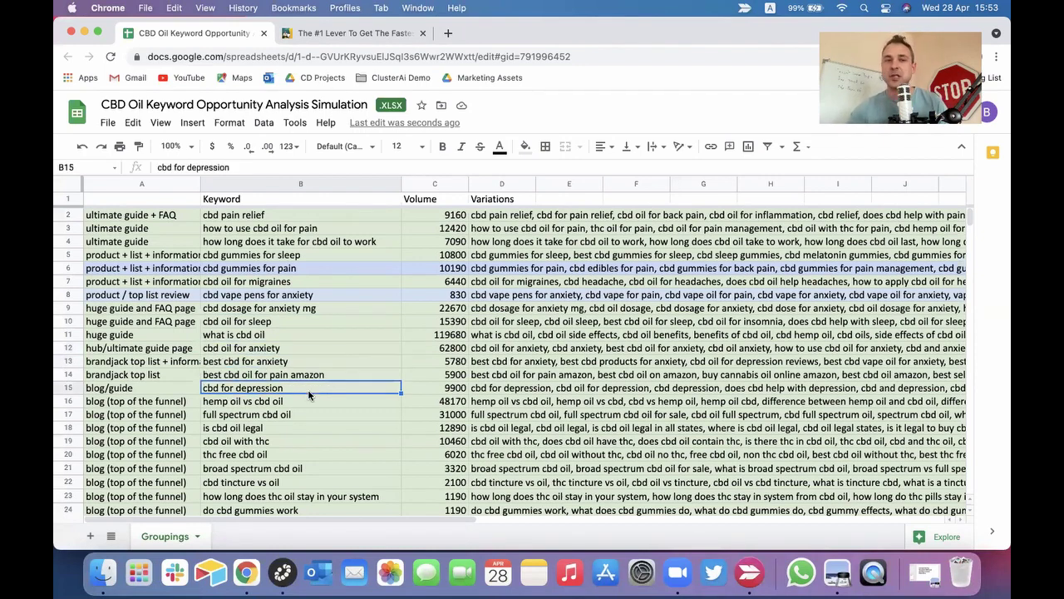
left_click(324, 339)
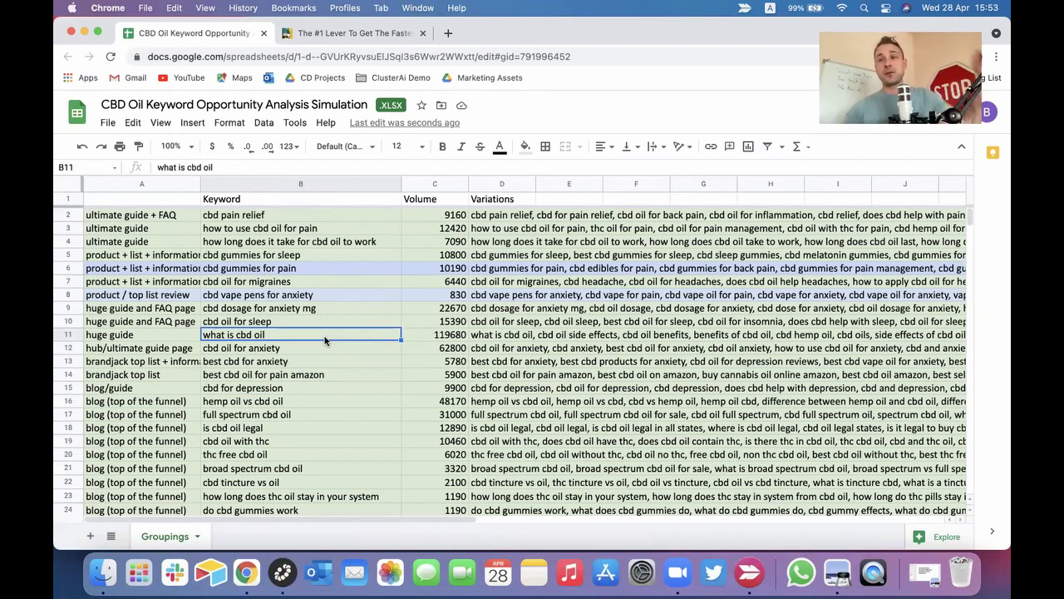
scroll(324, 339, "down", 5)
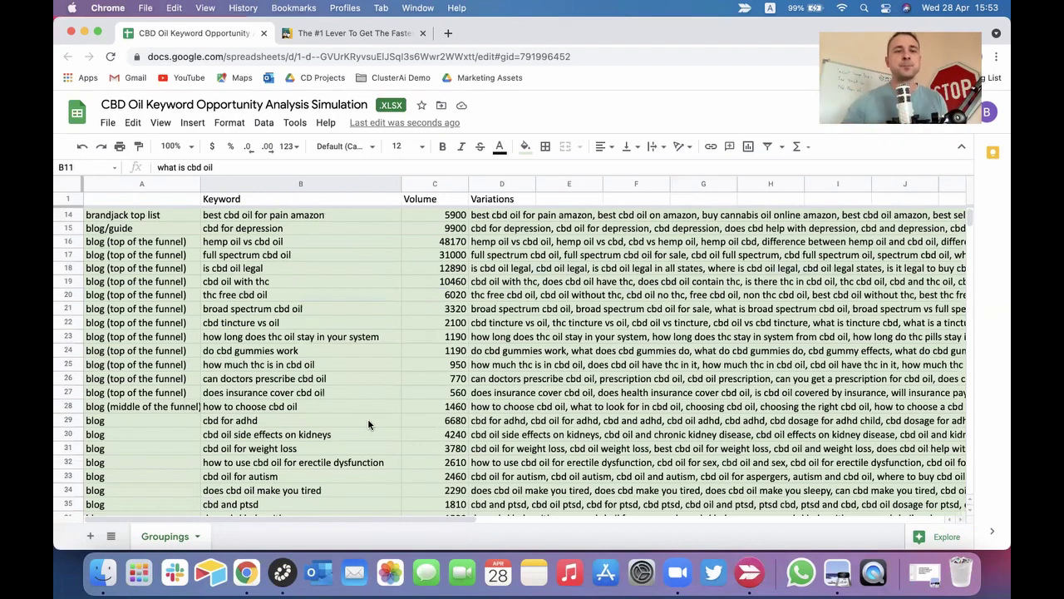
scroll(368, 424, "down", 5)
scroll(369, 424, "down", 2)
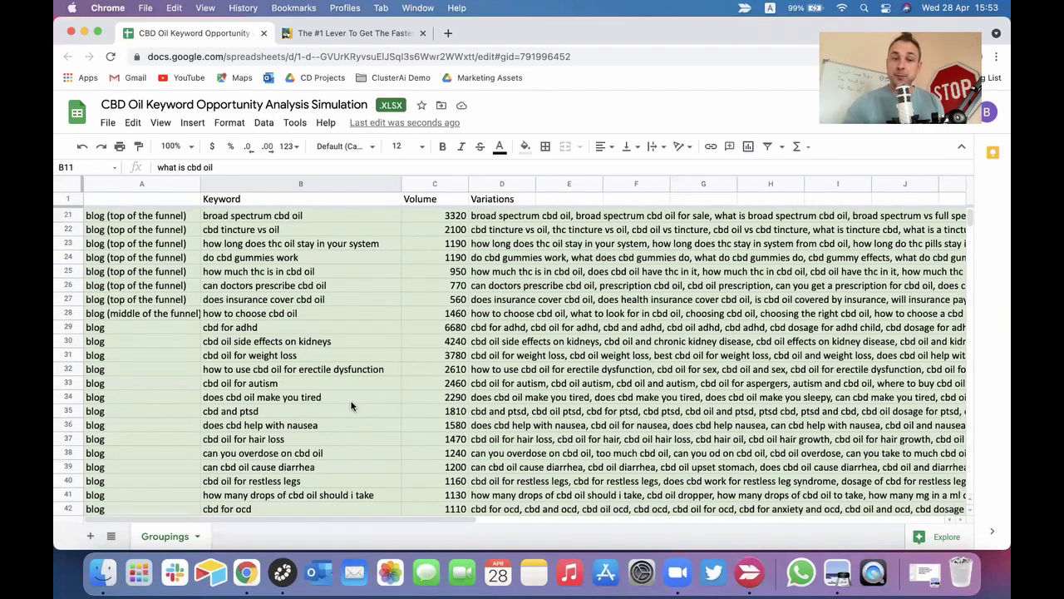
Inspect the full list of keyword variations for "cbd oil for hair loss", then close it without changes.
left_click(342, 424)
left_click(333, 440)
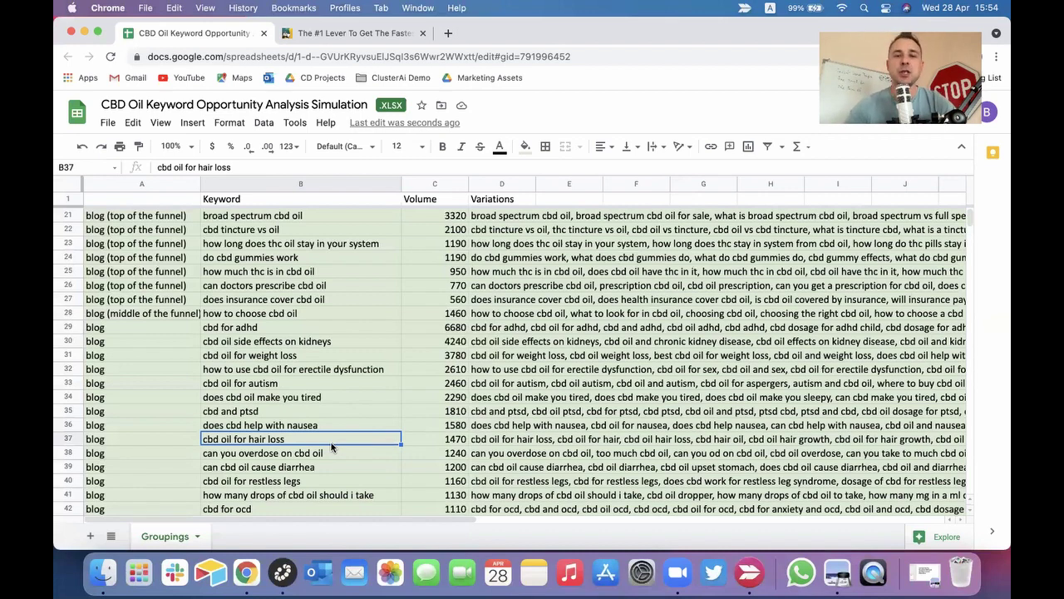
double_click(503, 445)
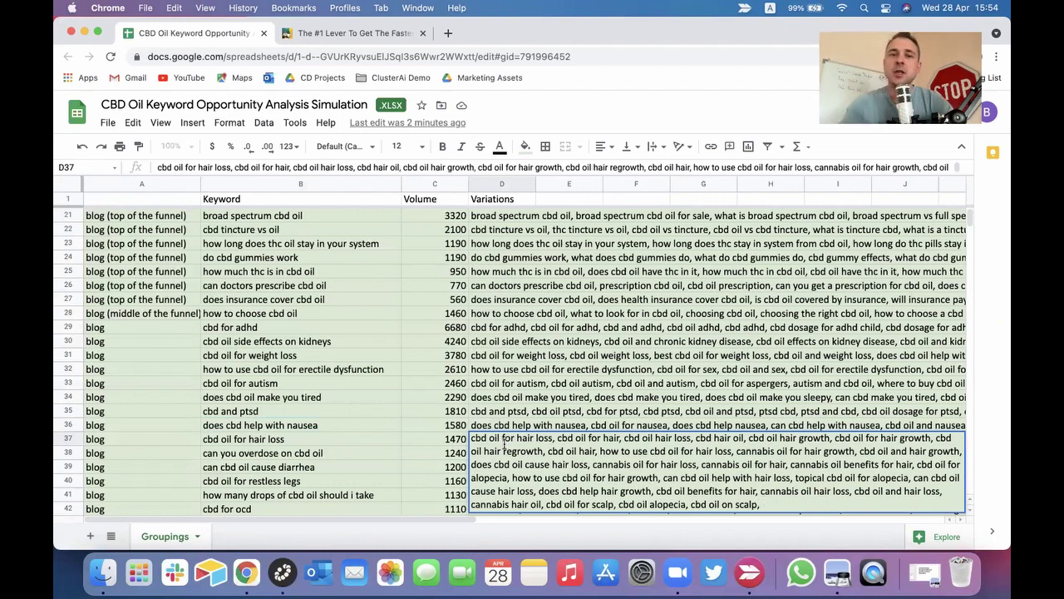
left_click(337, 411)
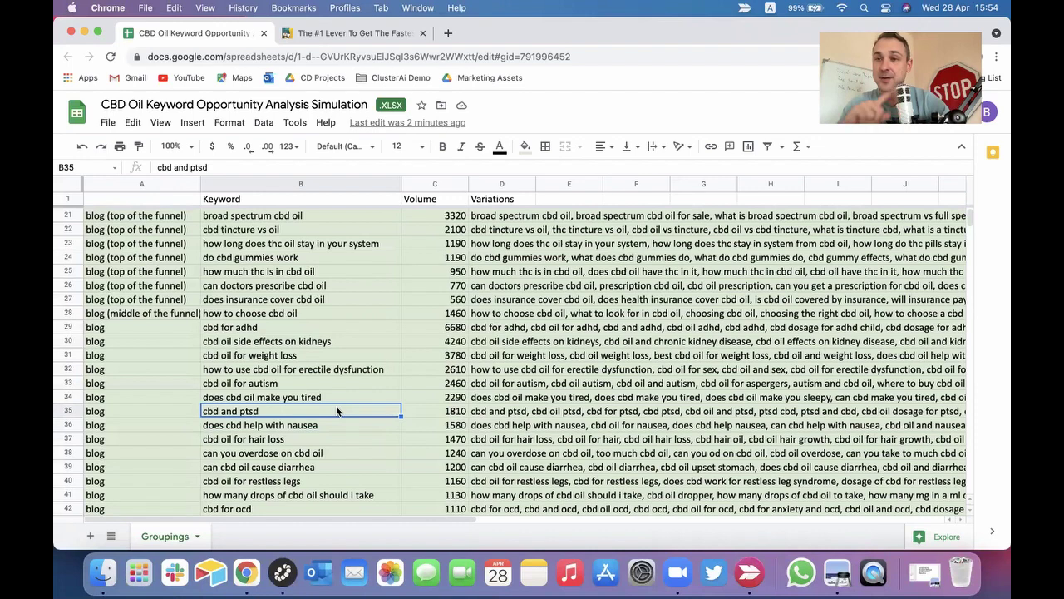
Review the traffic case studies and the dog-niche competitor table on the contentdistribution.com fastest SEO results page.
key("super+Tab")
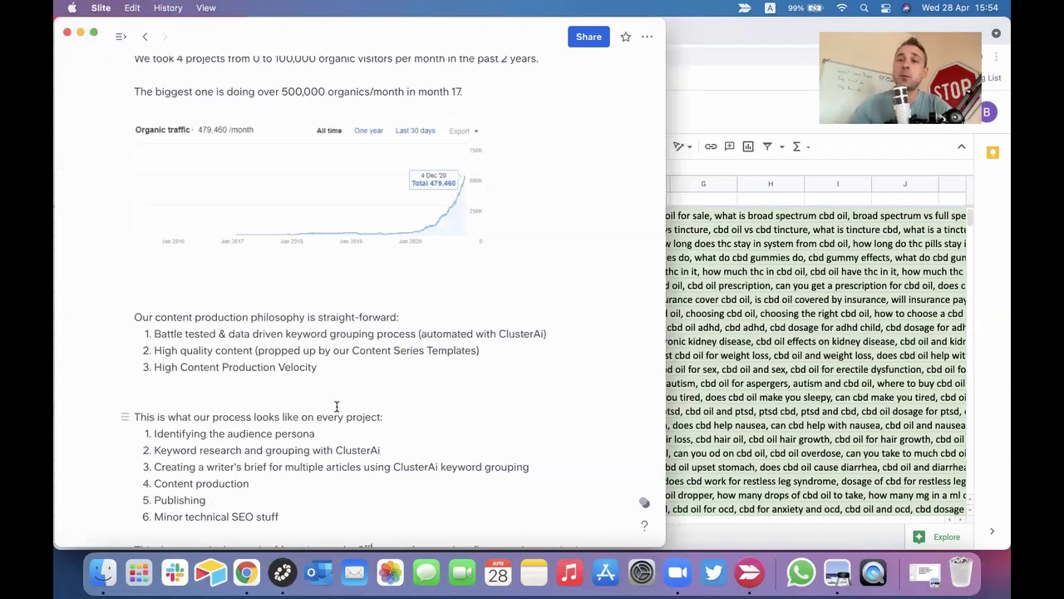
key("super+Tab")
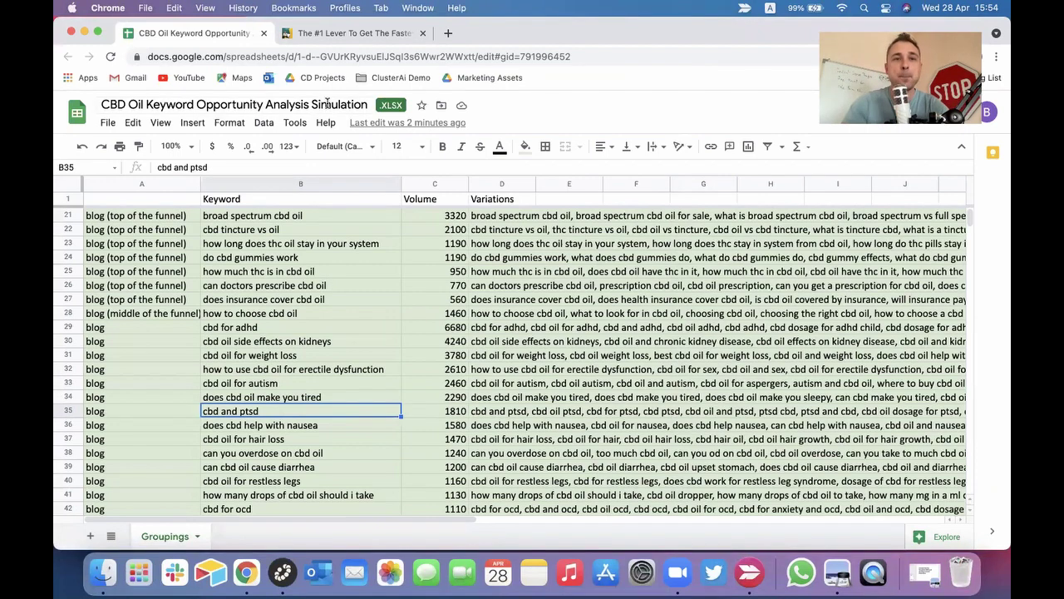
left_click(377, 40)
scroll(717, 397, "down", 1)
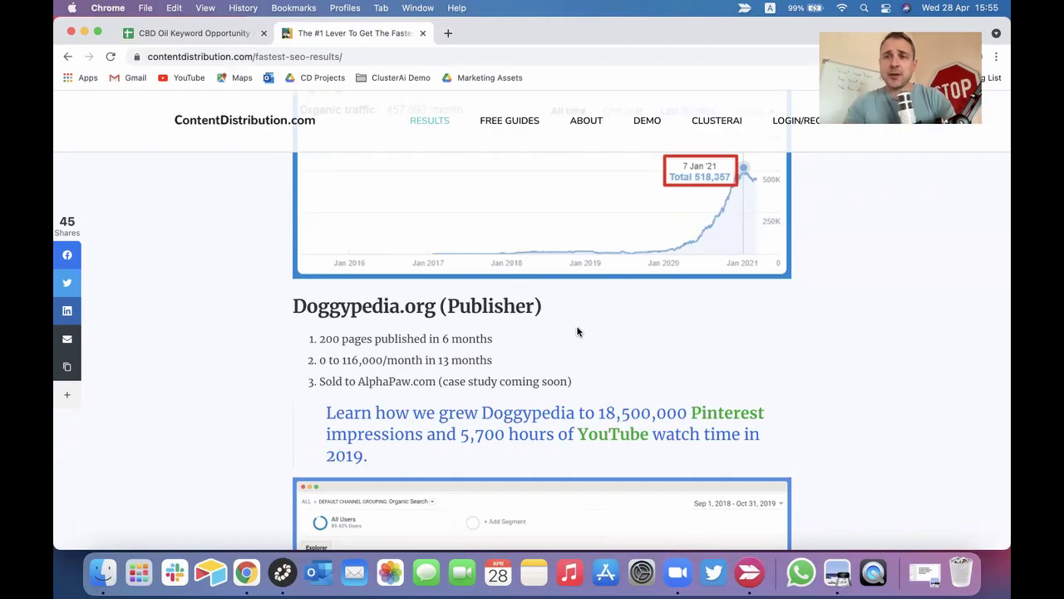
scroll(609, 336, "down", 15)
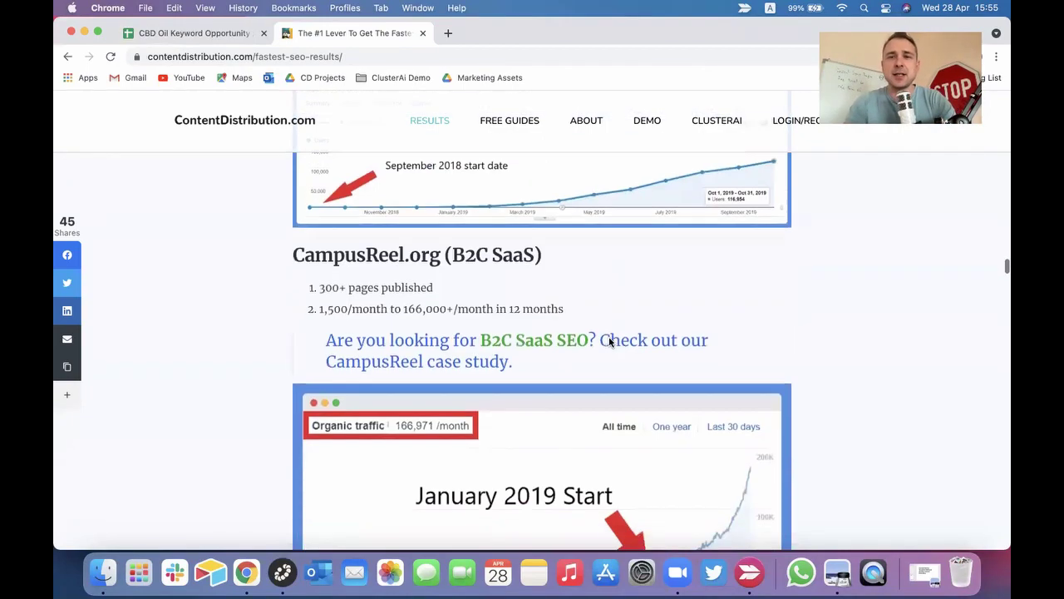
scroll(608, 342, "down", 5)
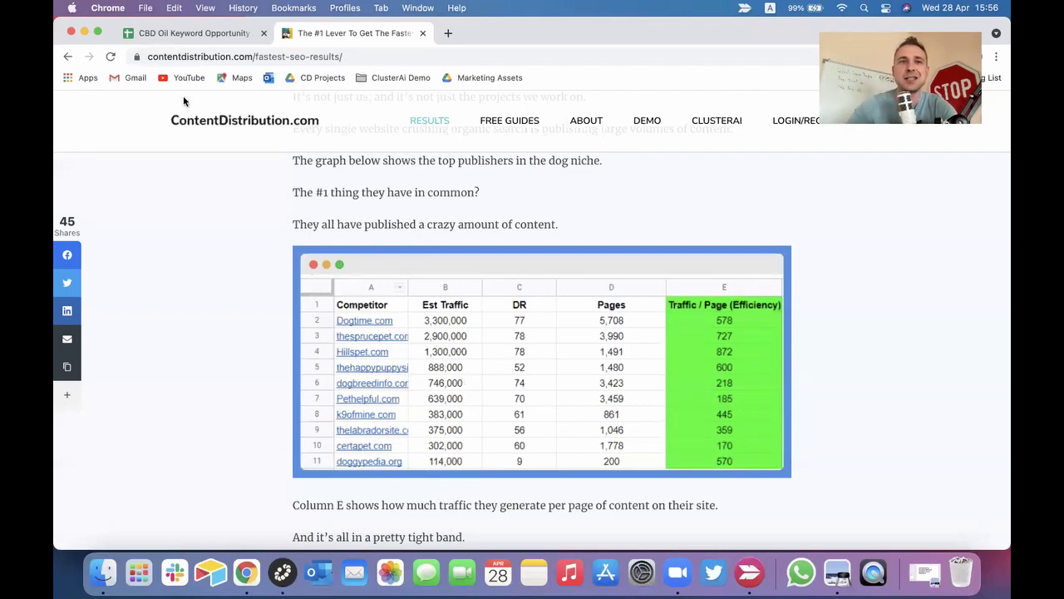
Return to the keyword spreadsheet, then switch to Slite and go through the content series template from its title to the Writing Requirements.
left_click(218, 37)
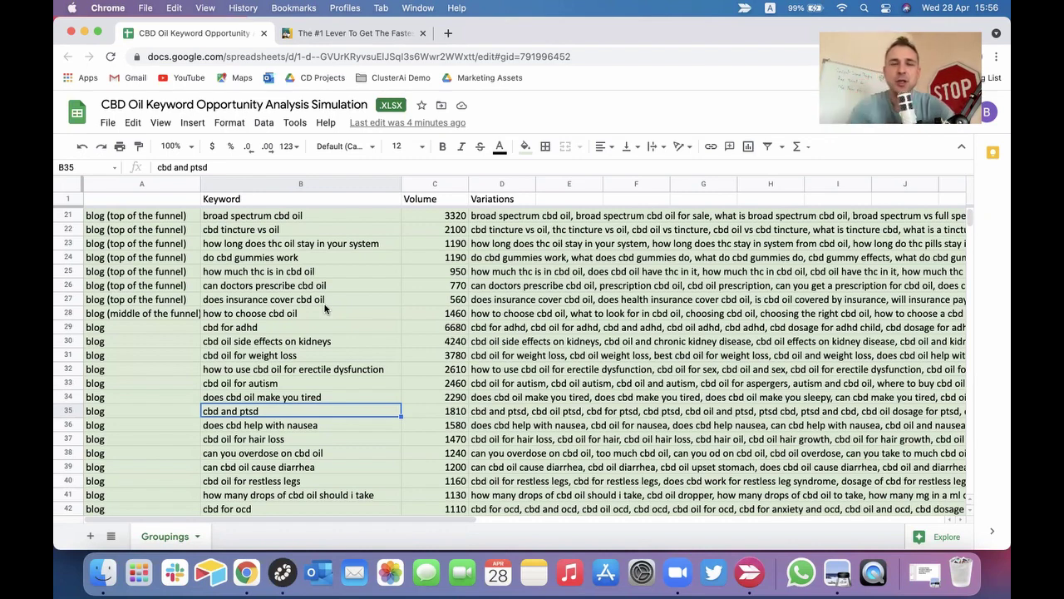
key("super+Tab")
key("super+Tab")
key("super+Tab")
scroll(324, 304, "down", 3)
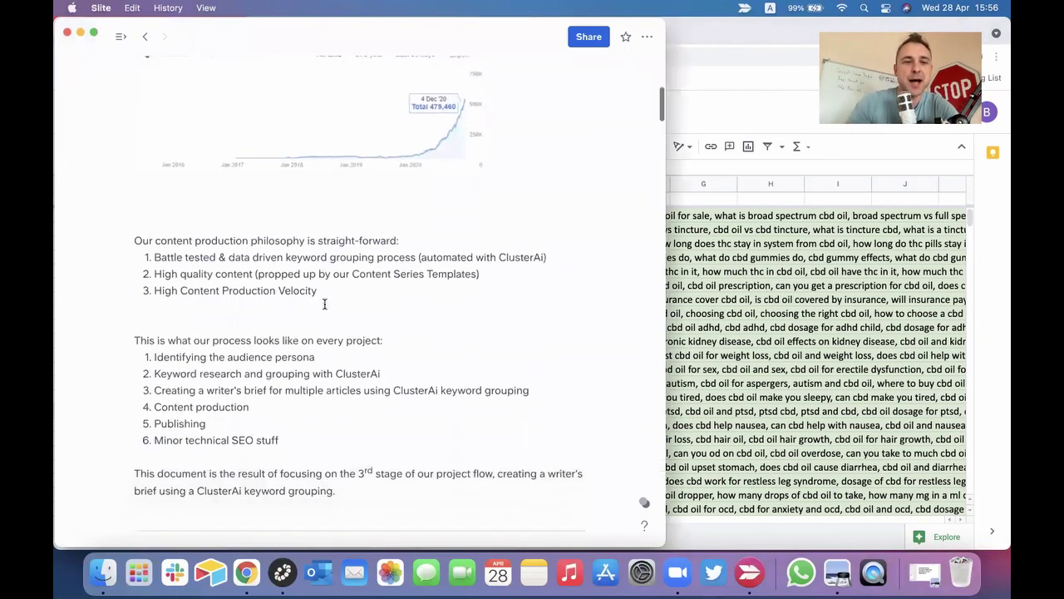
scroll(325, 304, "up", 10)
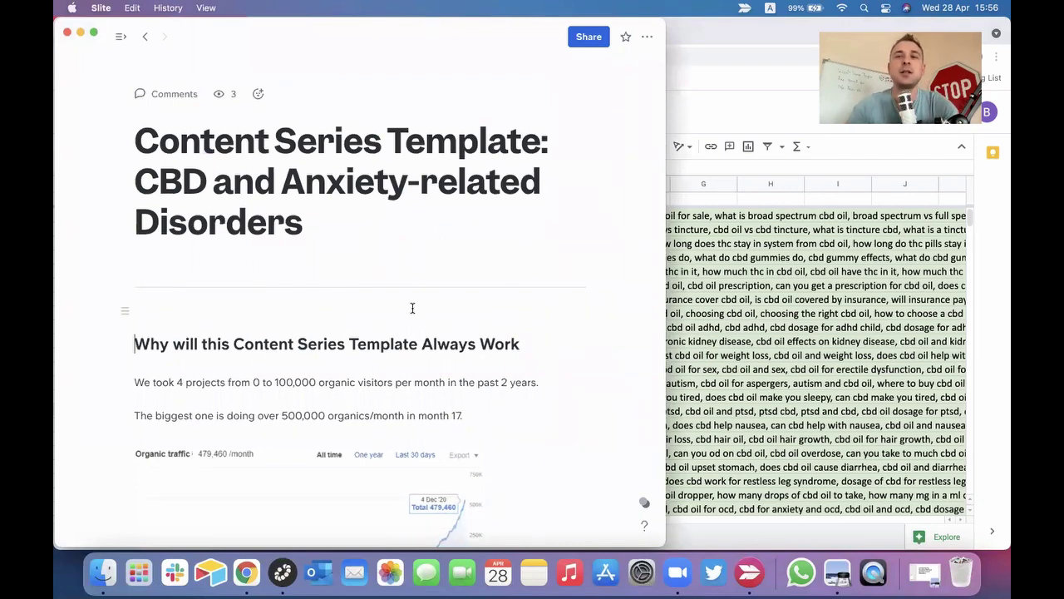
scroll(412, 307, "down", 1)
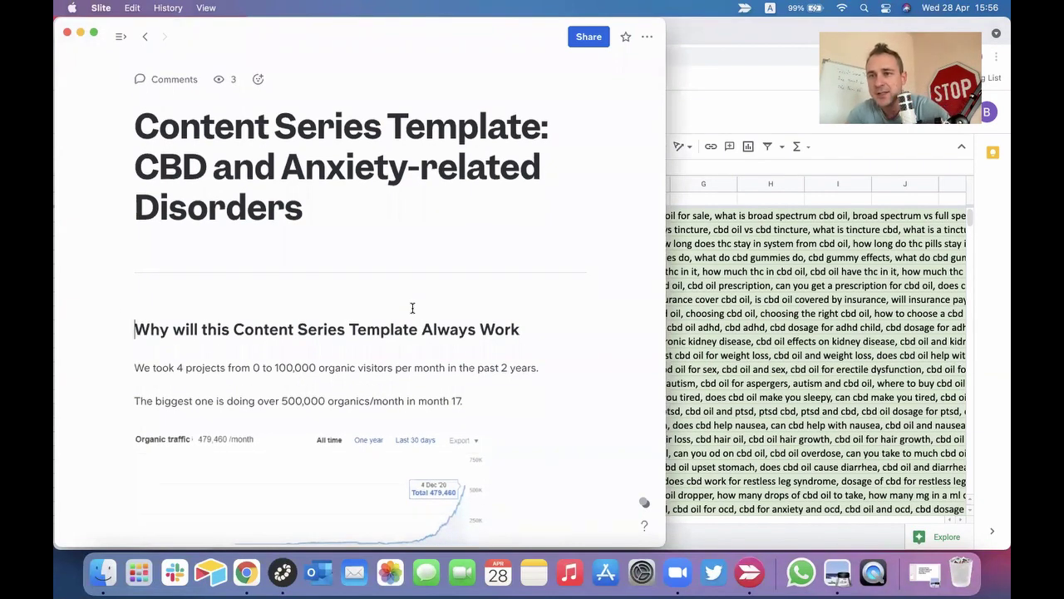
scroll(412, 308, "down", 5)
scroll(413, 308, "down", 10)
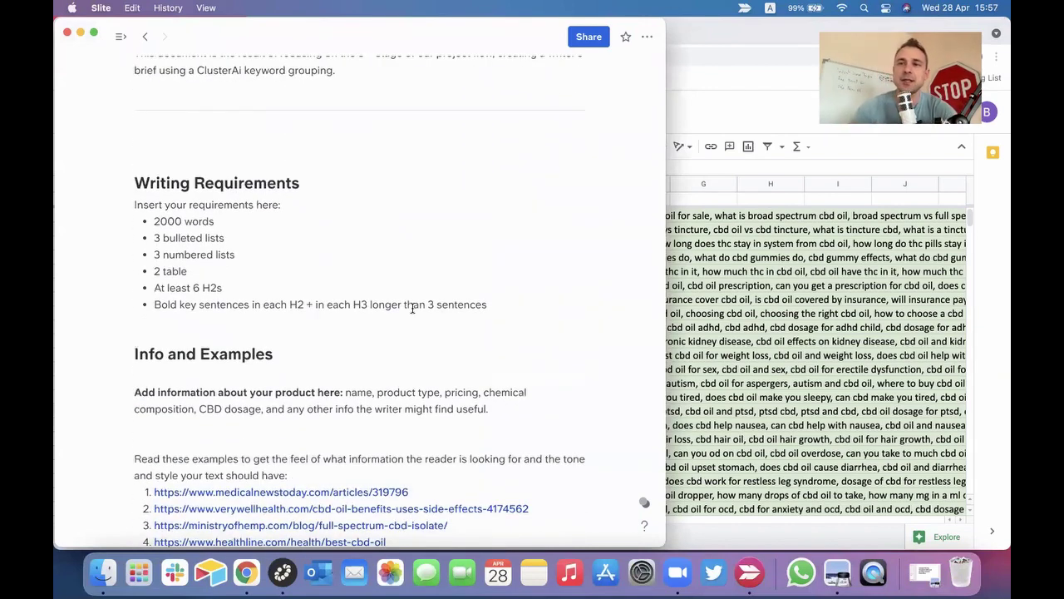
Switch to the keyword spreadsheet in Chrome and look over the labelled groups back up to the first rows.
key("super+Tab")
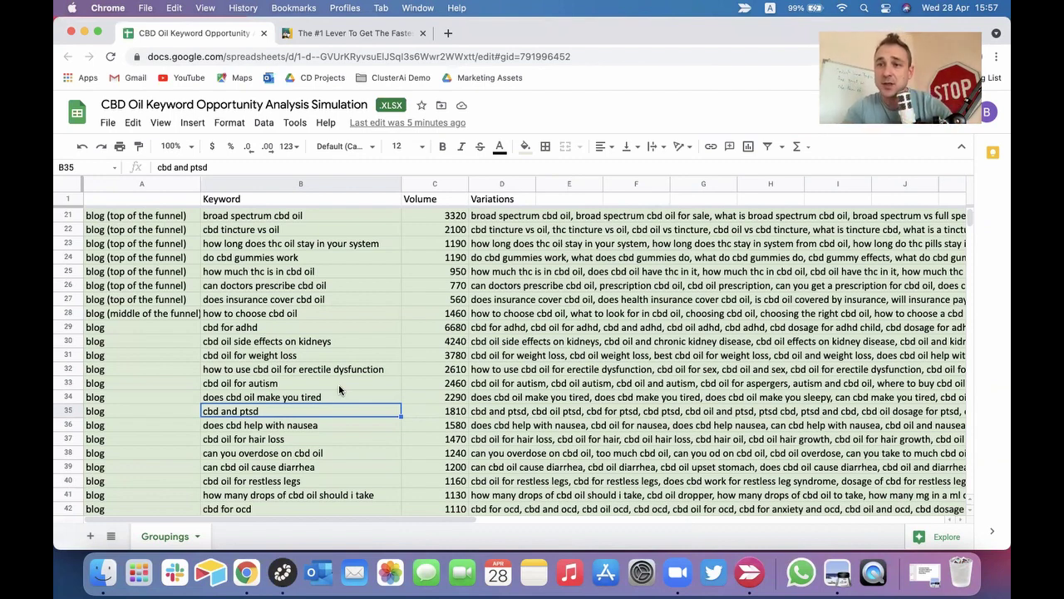
scroll(339, 384, "down", 10)
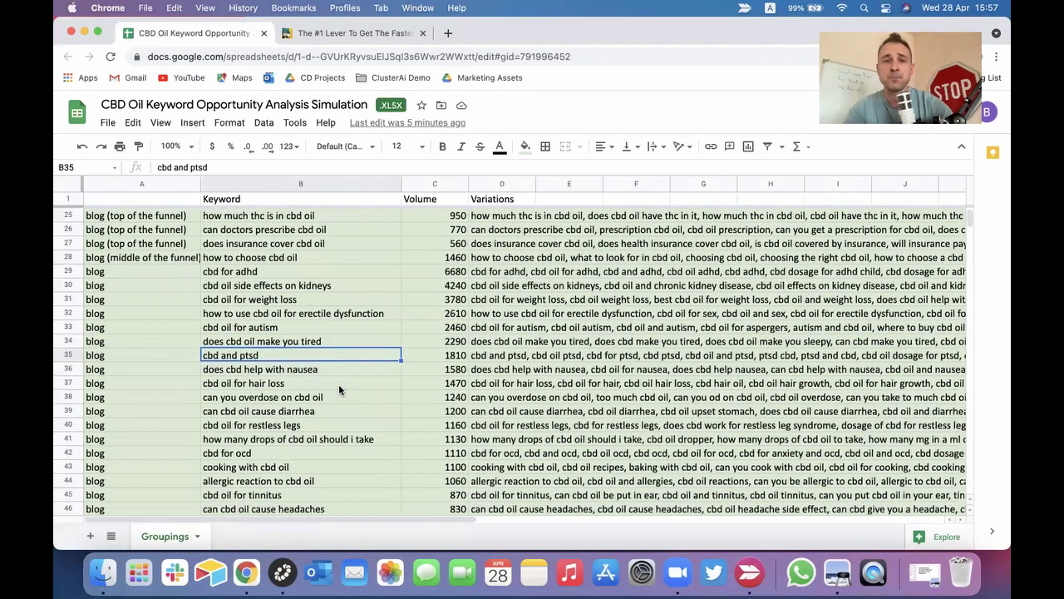
scroll(338, 384, "up", 15)
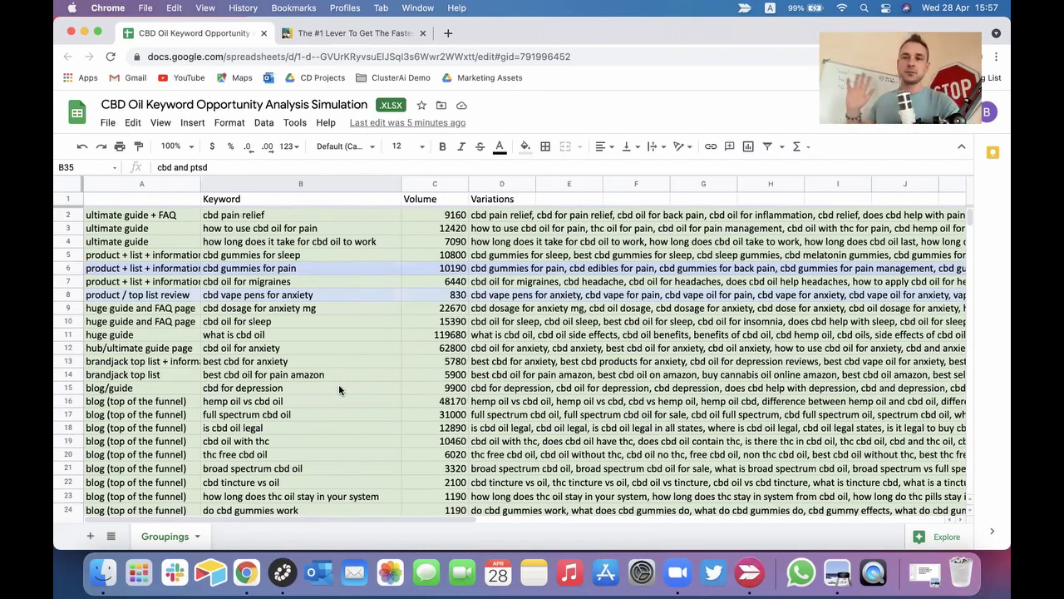
Switch to the Slite template and read the Info and Examples section and the Instructions on plagiarism and structure.
key("super+Tab")
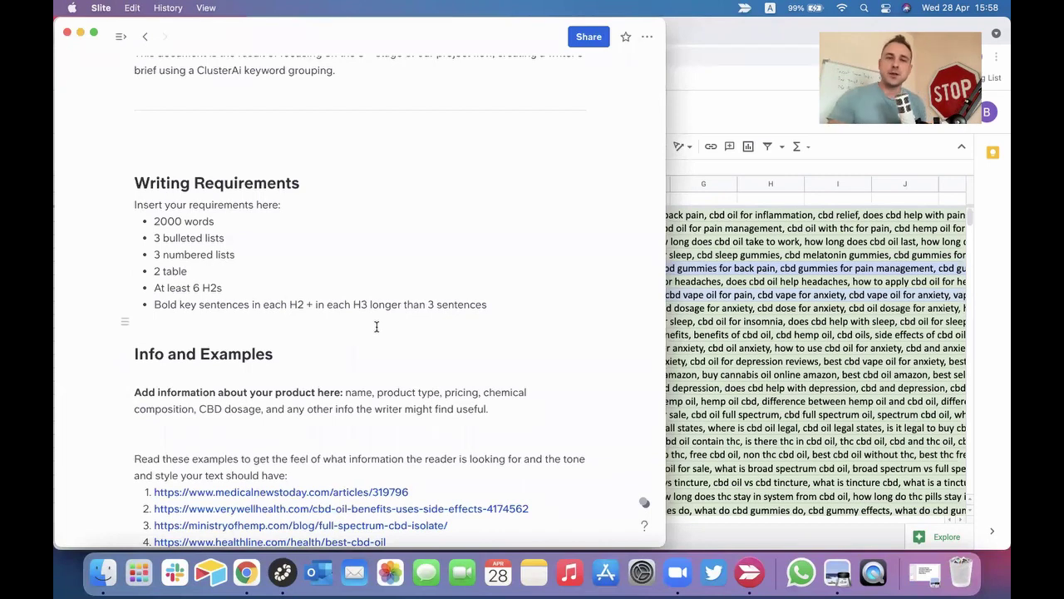
scroll(376, 327, "down", 5)
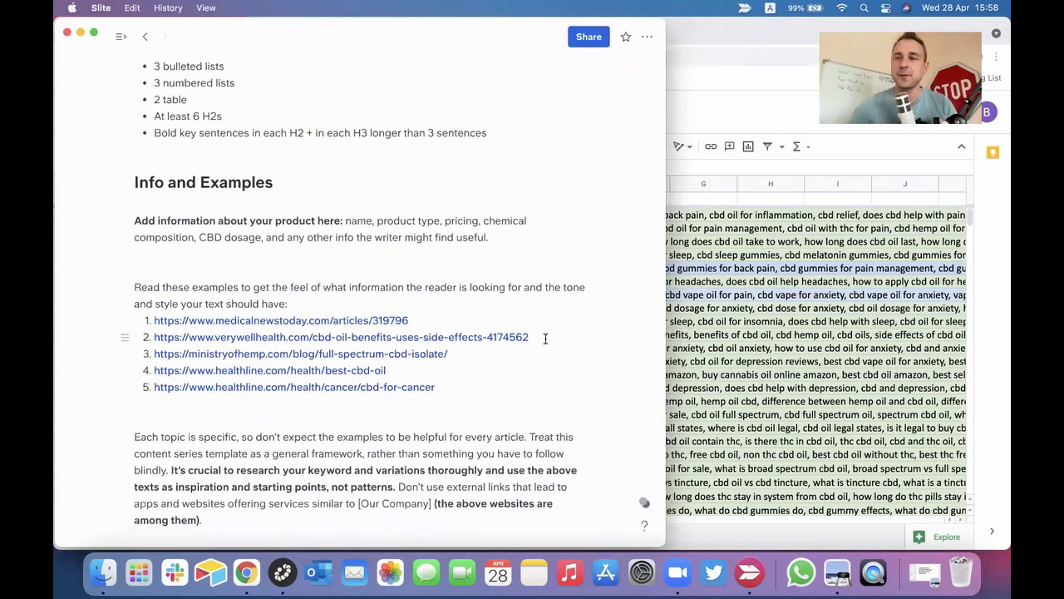
scroll(545, 337, "down", 5)
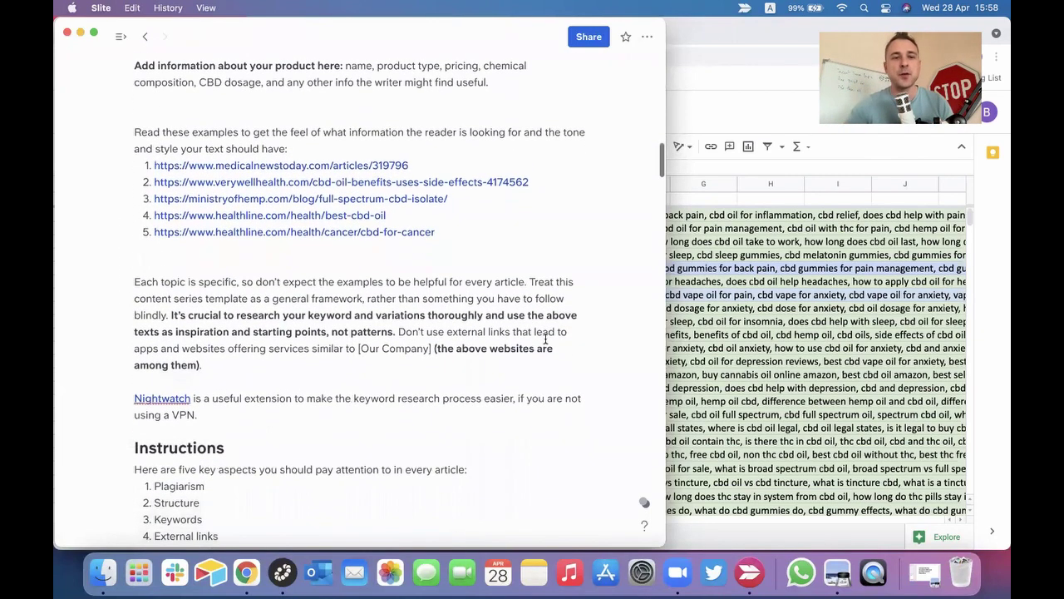
scroll(545, 338, "down", 5)
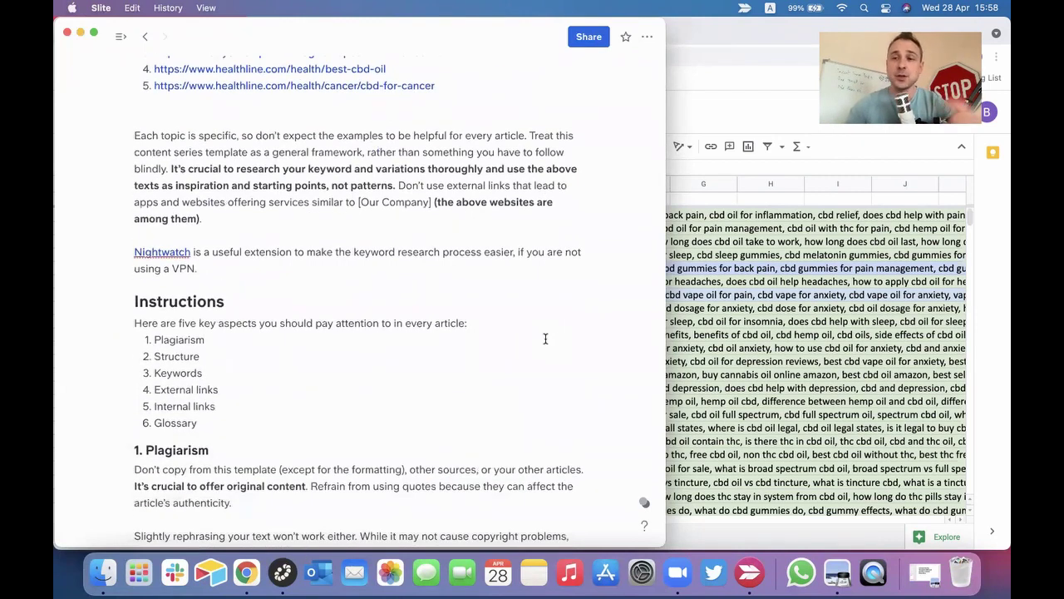
scroll(546, 339, "down", 2)
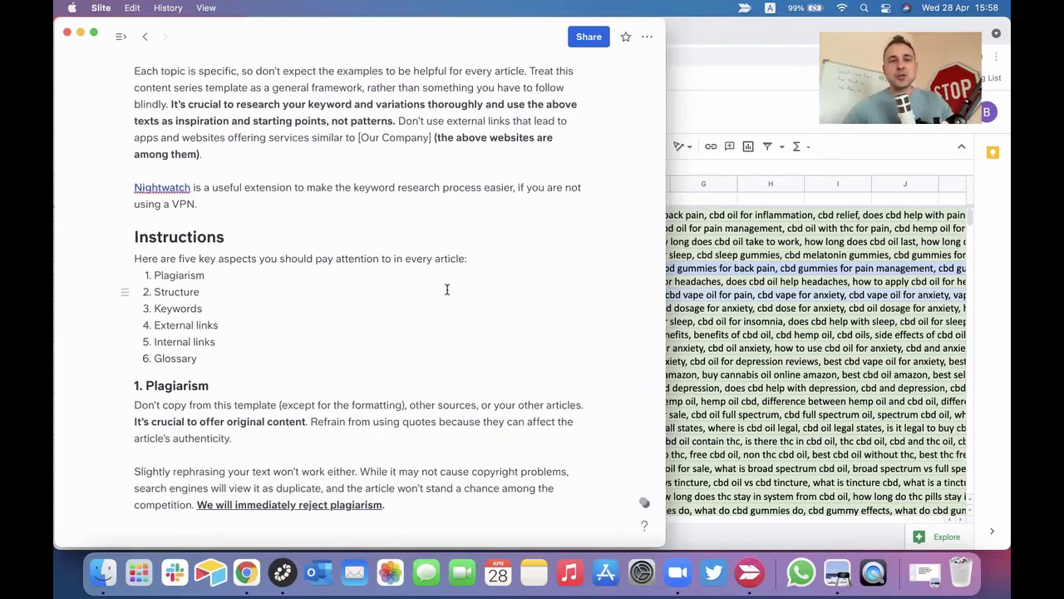
scroll(446, 290, "down", 2)
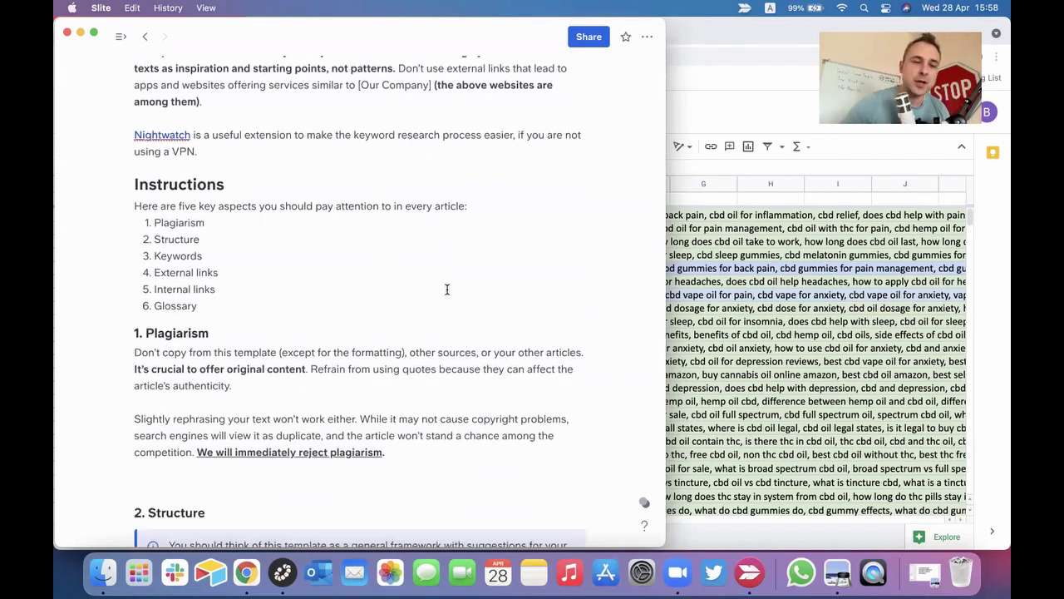
scroll(446, 289, "down", 10)
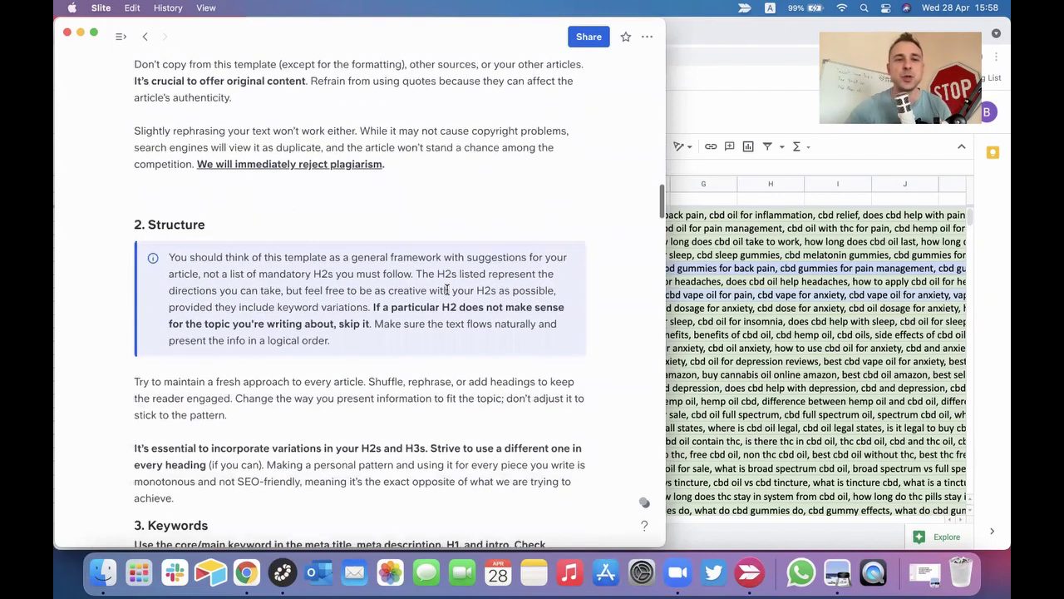
Skim the template again around the example article links, the research advice and the list of key instruction aspects.
scroll(446, 289, "down", 13)
scroll(446, 290, "up", 8)
scroll(447, 289, "up", 20)
scroll(447, 289, "down", 20)
scroll(446, 290, "up", 3)
scroll(447, 290, "up", 12)
scroll(447, 289, "down", 3)
scroll(447, 289, "down", 8)
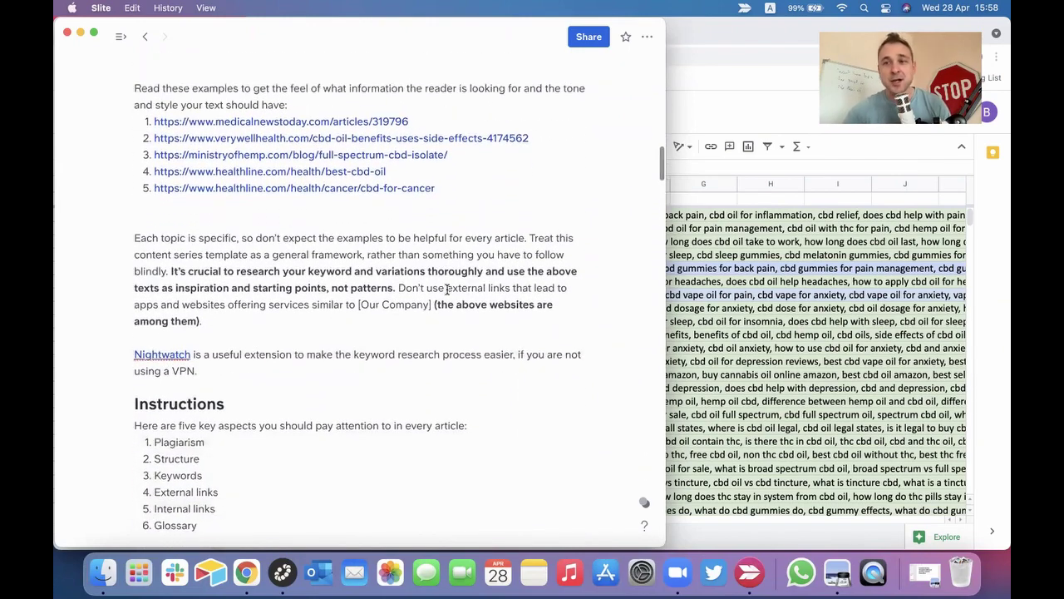
scroll(447, 290, "down", 10)
scroll(446, 289, "down", 1)
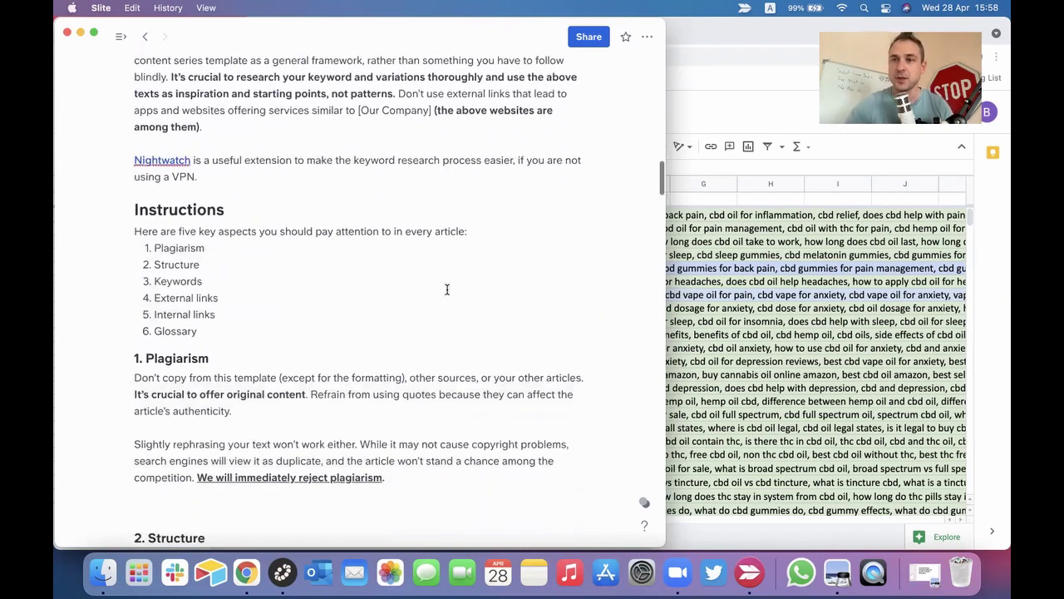
Read the template's instructions on structure, keywords, external links, internal links, anchor text and the glossary.
scroll(446, 289, "down", 20)
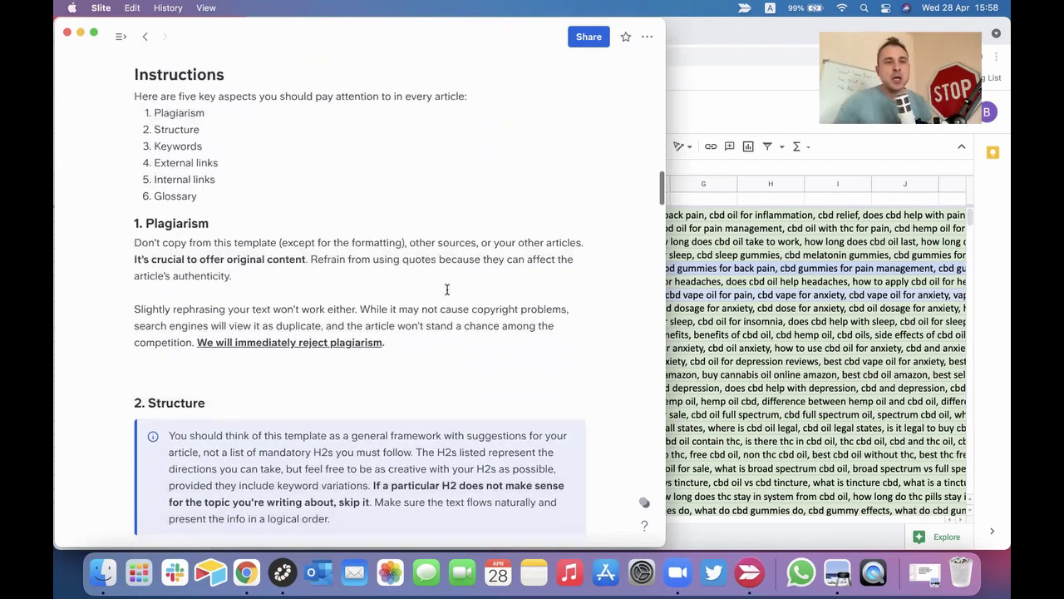
scroll(447, 289, "down", 7)
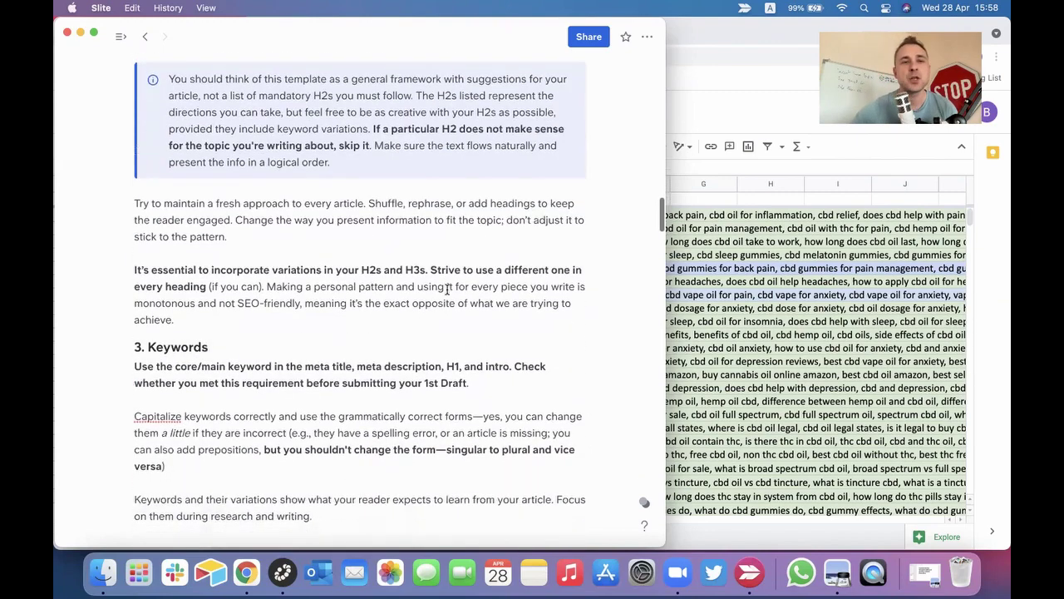
scroll(447, 289, "down", 8)
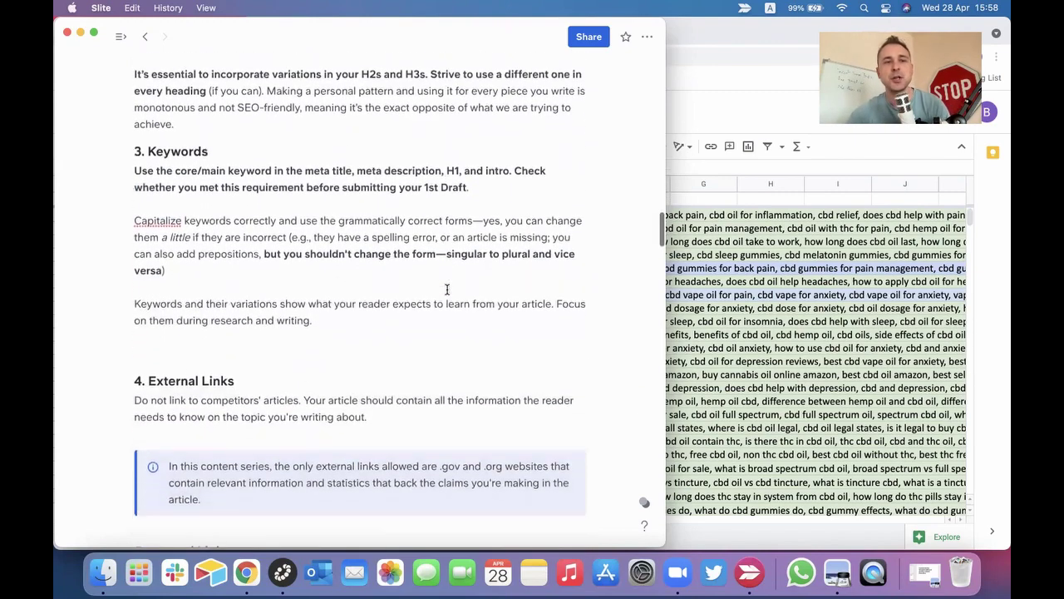
scroll(446, 289, "down", 20)
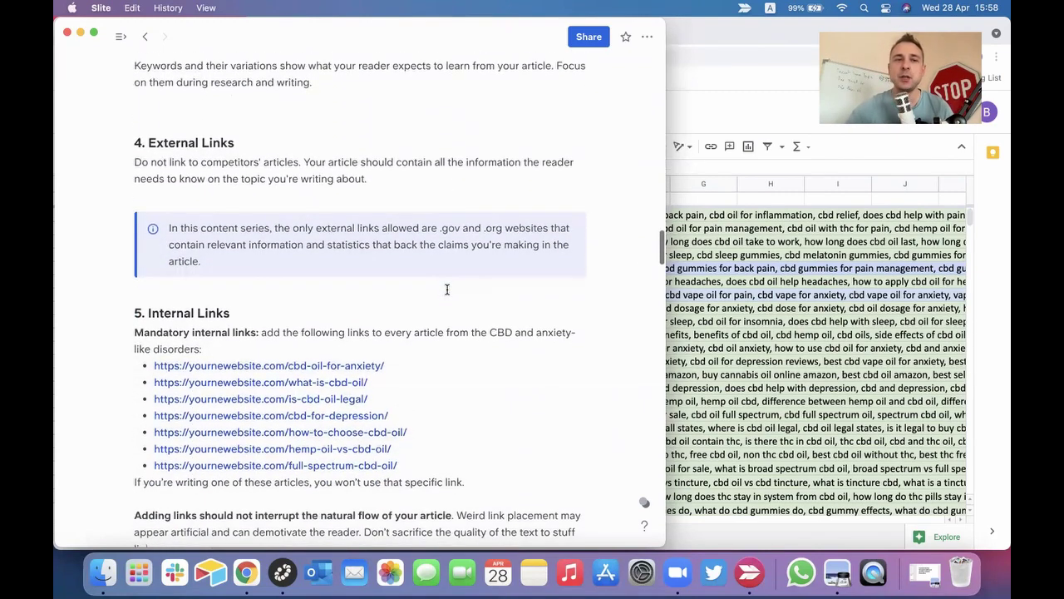
scroll(446, 289, "down", 11)
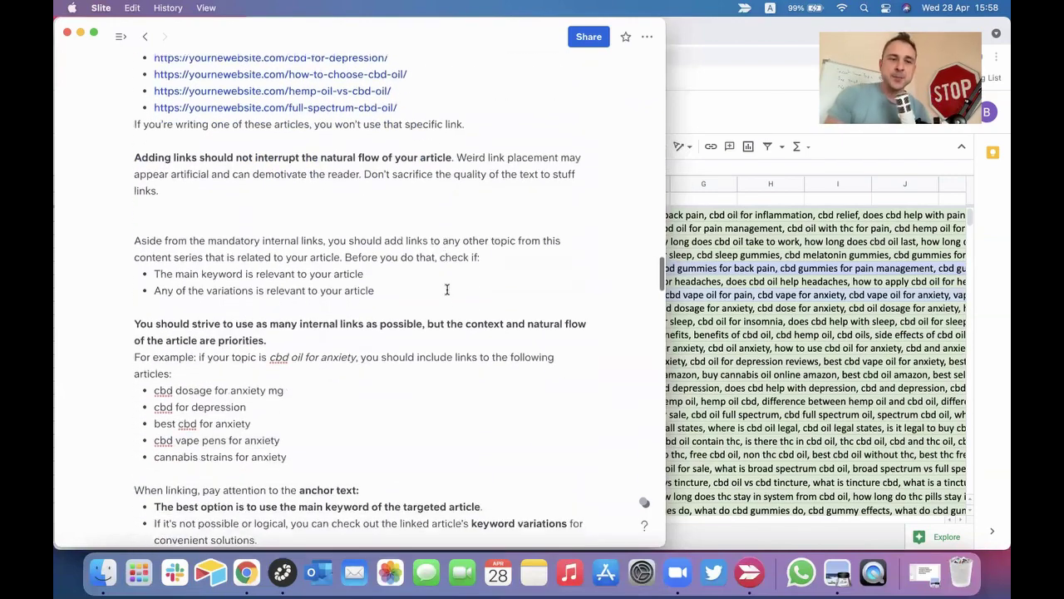
scroll(446, 290, "down", 15)
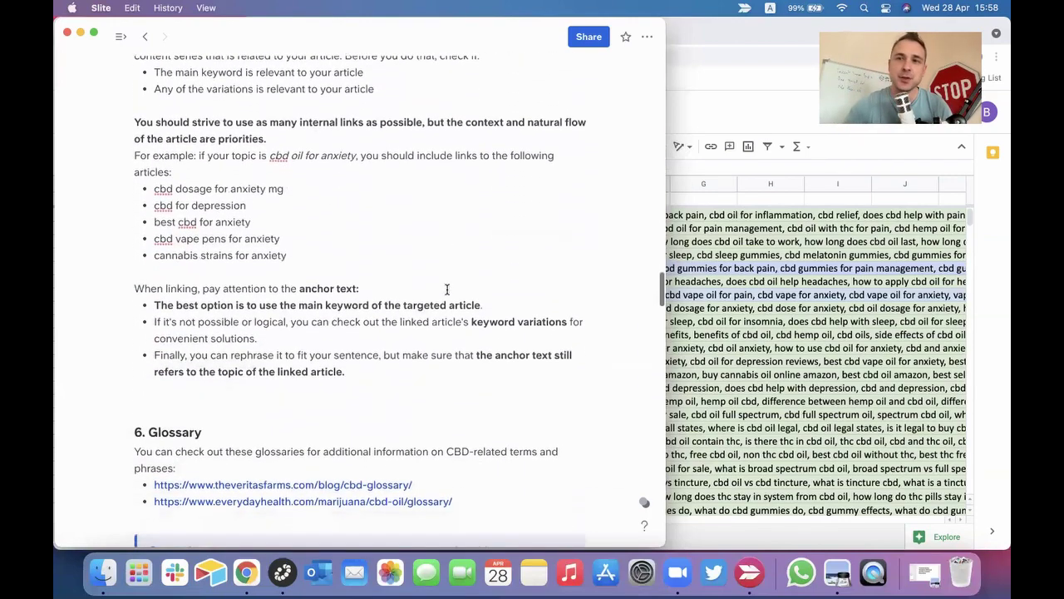
Read the Glossary and Know Before You Go sections, including the word count advice and the important note on CBD health claims.
scroll(447, 289, "down", 3)
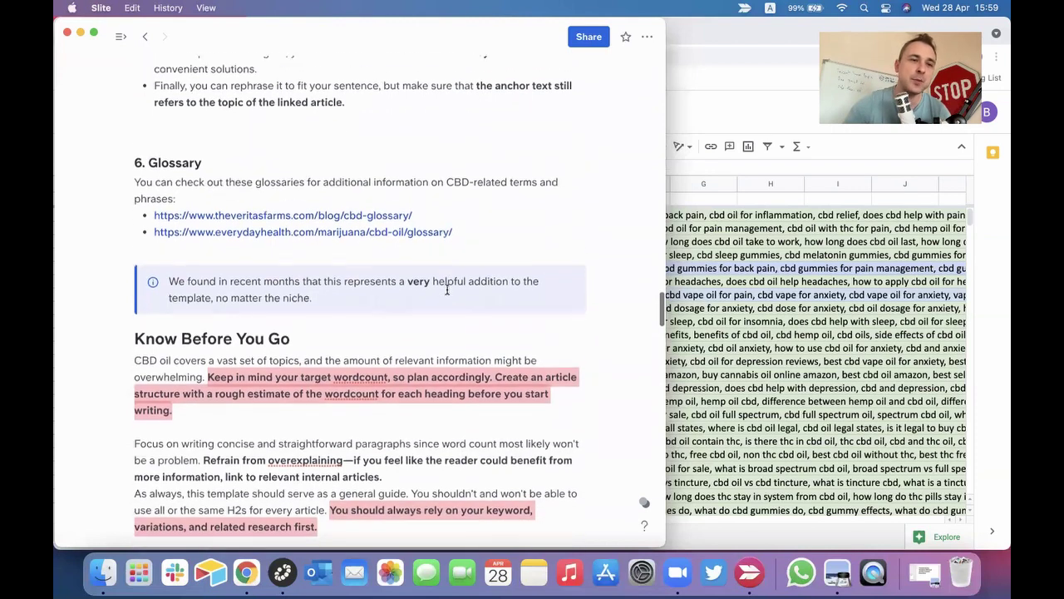
scroll(447, 289, "down", 5)
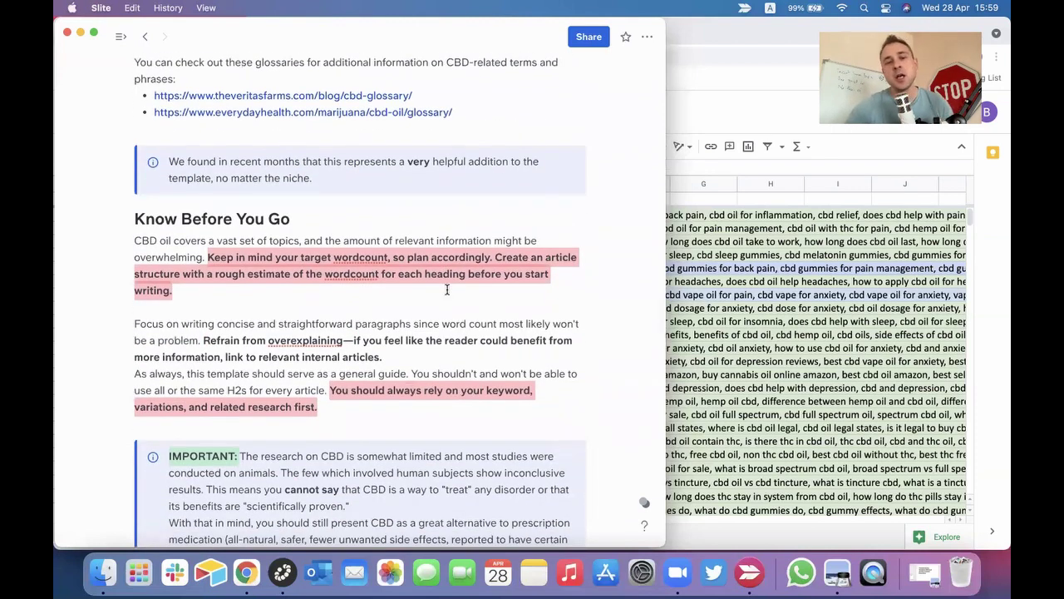
scroll(447, 289, "down", 4)
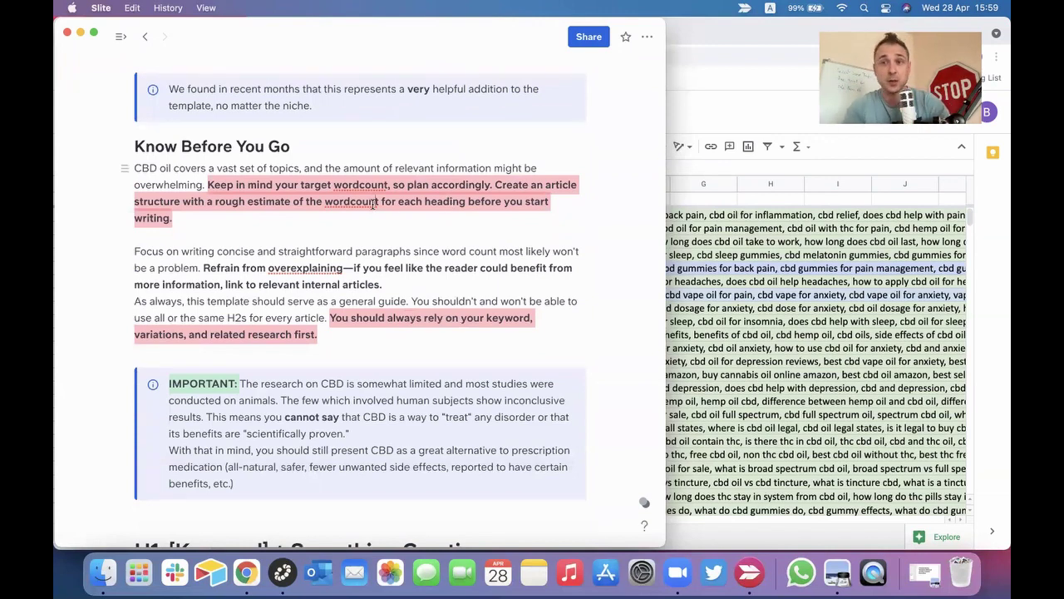
scroll(374, 204, "down", 1)
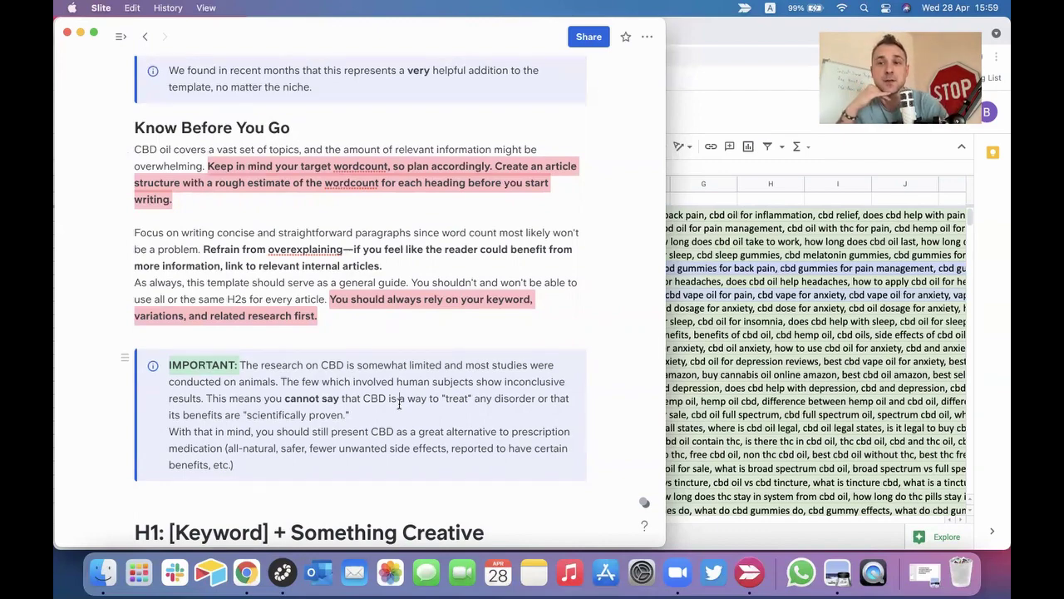
Read the H1: [Keyword] + Something Creative section and its guidance on the introduction, main keyword and internal links.
scroll(399, 403, "down", 10)
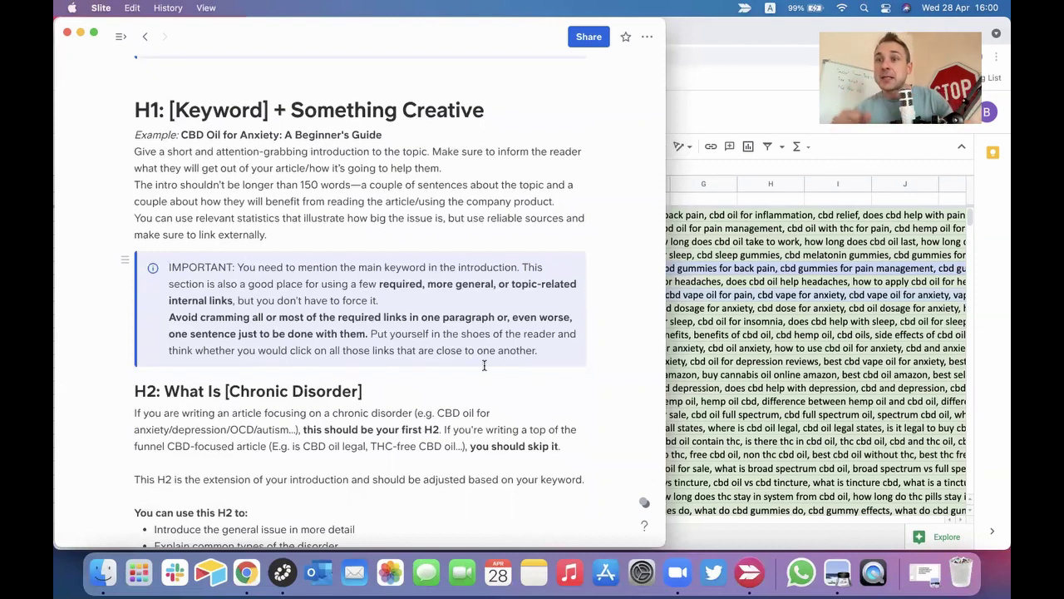
scroll(484, 365, "down", 1)
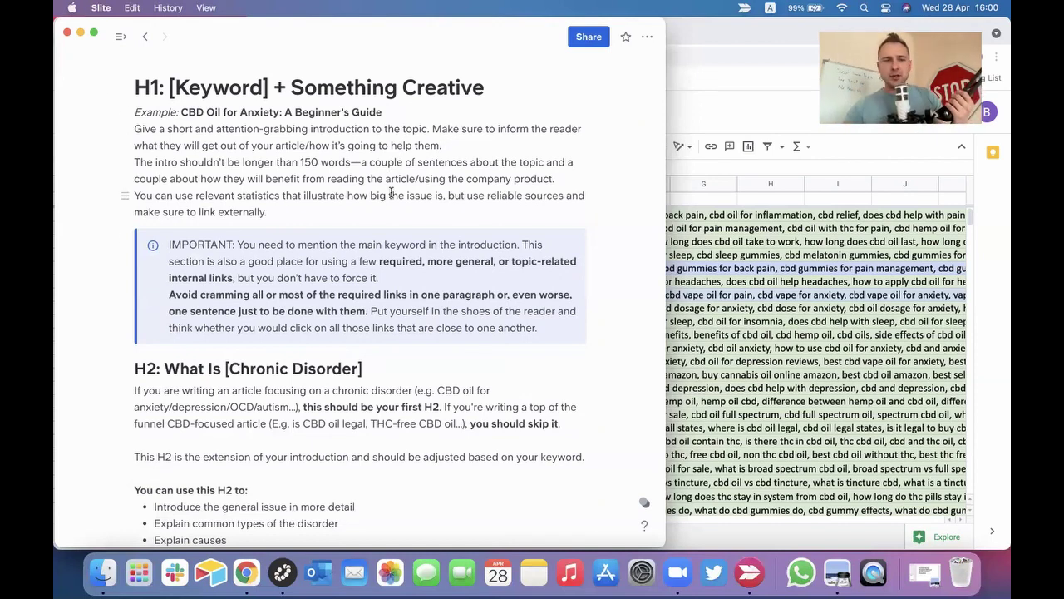
scroll(391, 191, "down", 3)
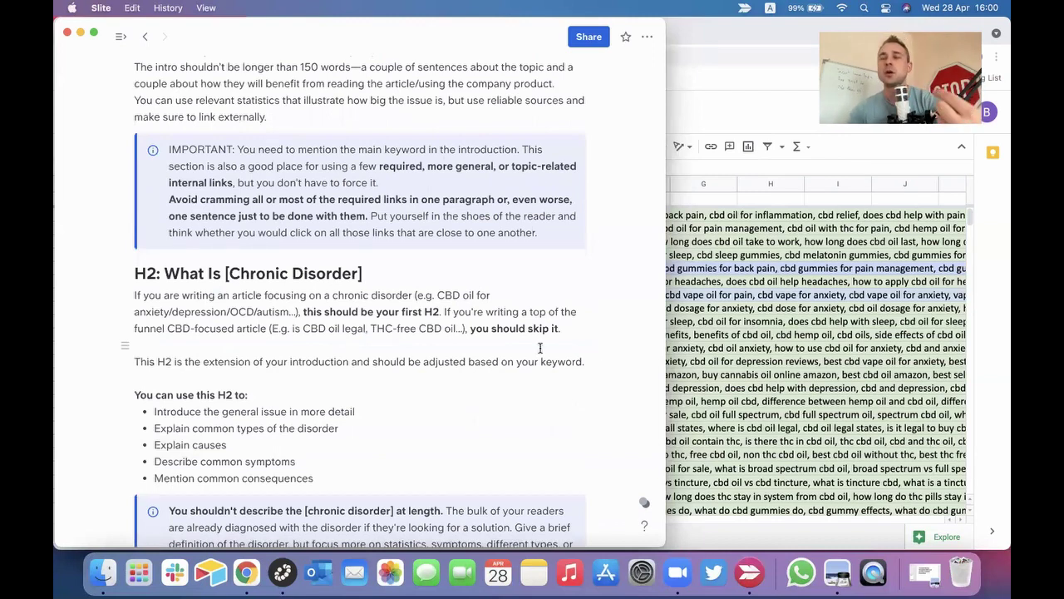
scroll(540, 348, "down", 2)
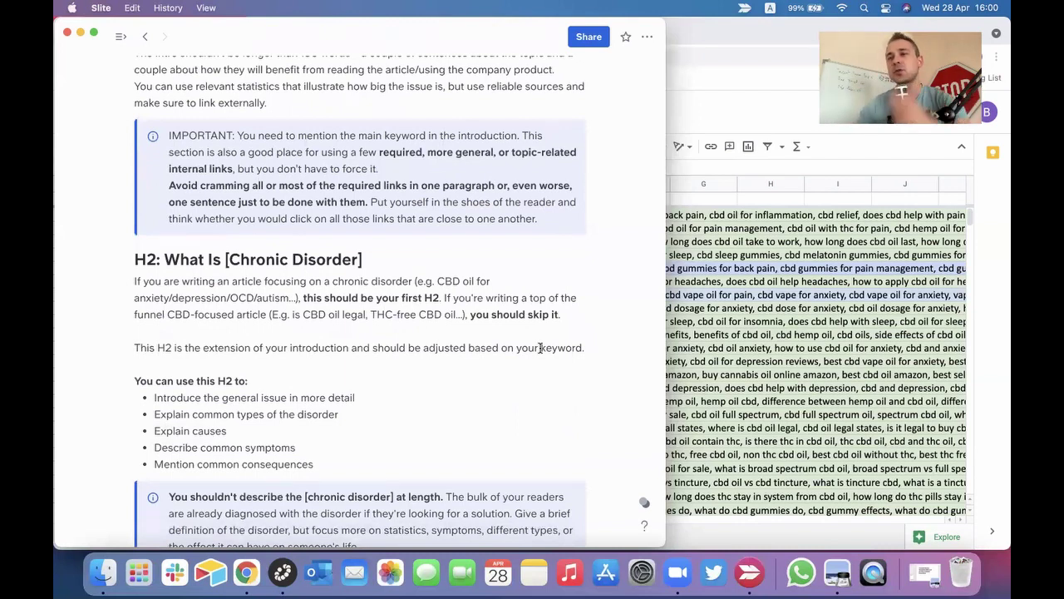
Examine the H2: What Is [Chronic Disorder] section, covering its suggested content and the notes on length, lists and tables.
scroll(541, 347, "down", 10)
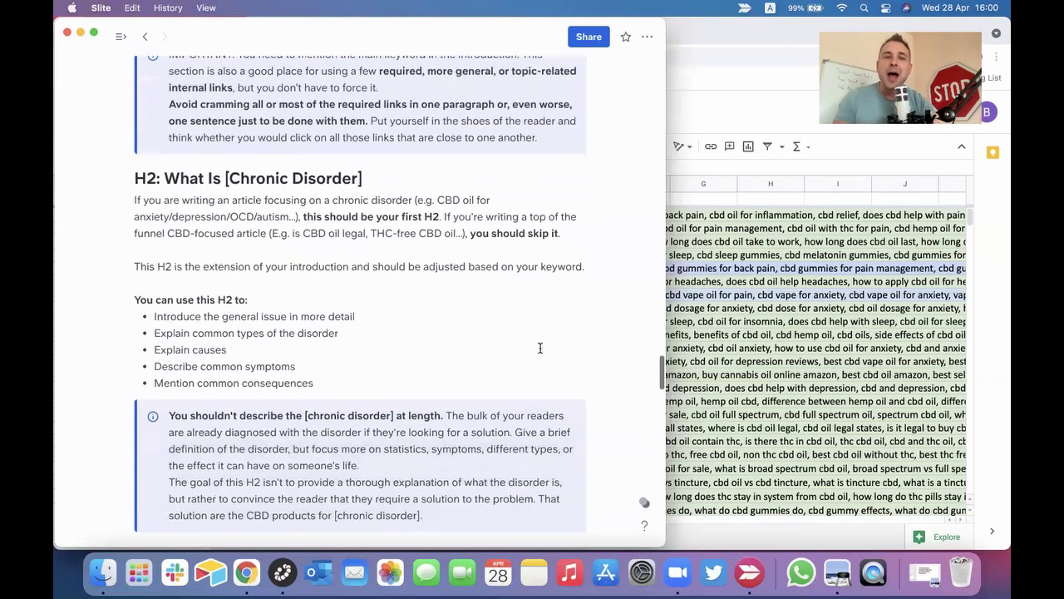
scroll(541, 347, "down", 1)
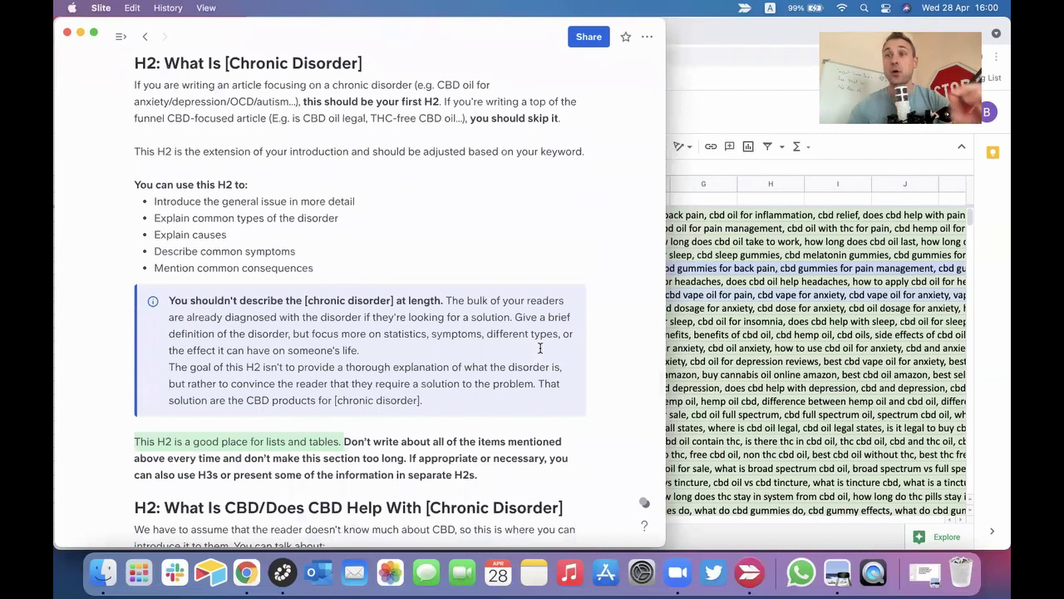
scroll(541, 347, "down", 2)
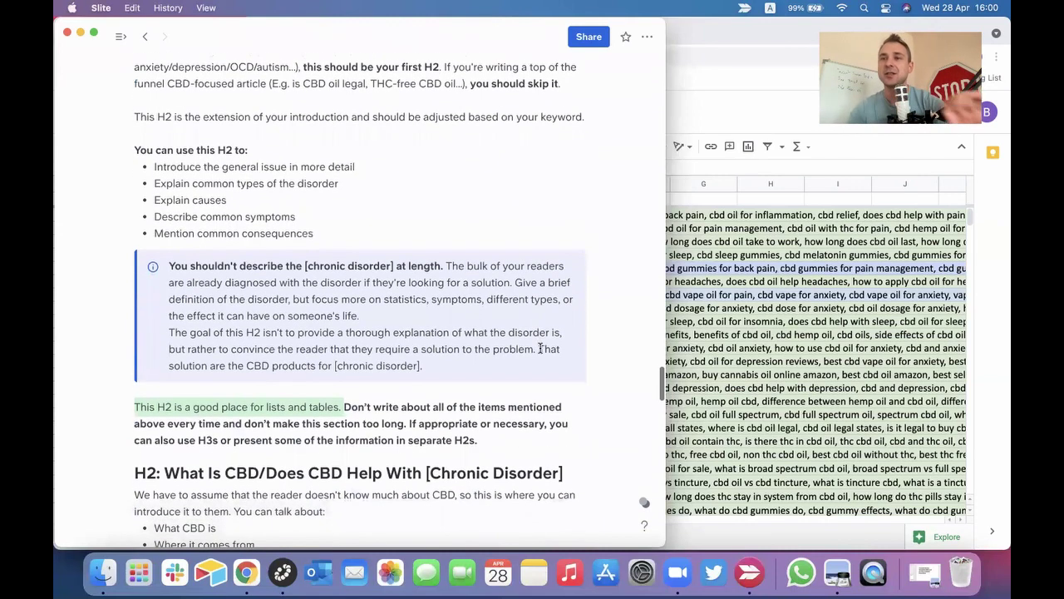
scroll(540, 347, "down", 1)
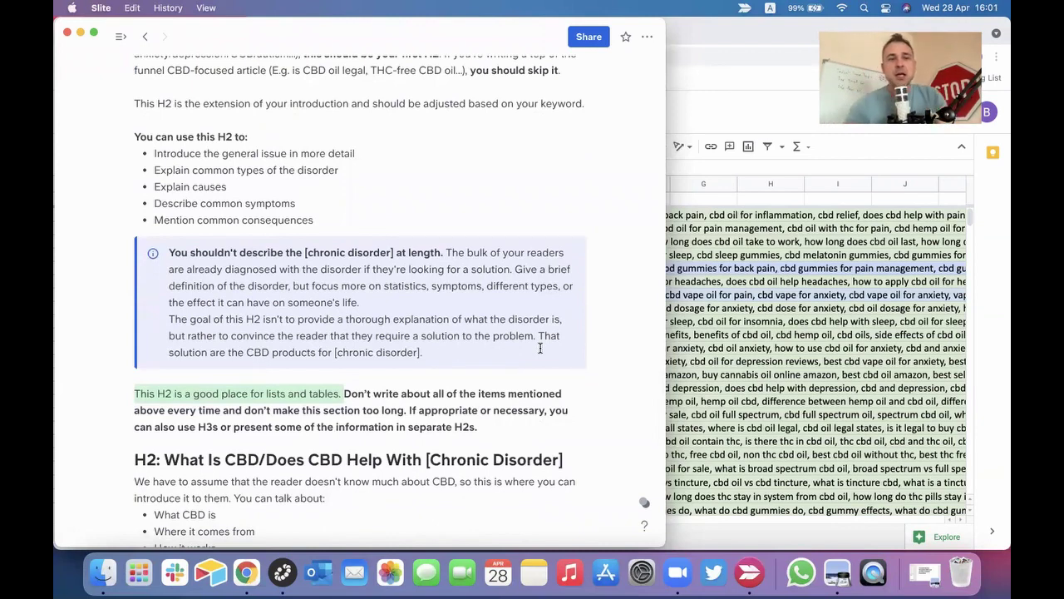
scroll(540, 348, "down", 3)
scroll(540, 348, "up", 8)
scroll(540, 348, "up", 10)
scroll(541, 348, "down", 5)
scroll(540, 347, "down", 3)
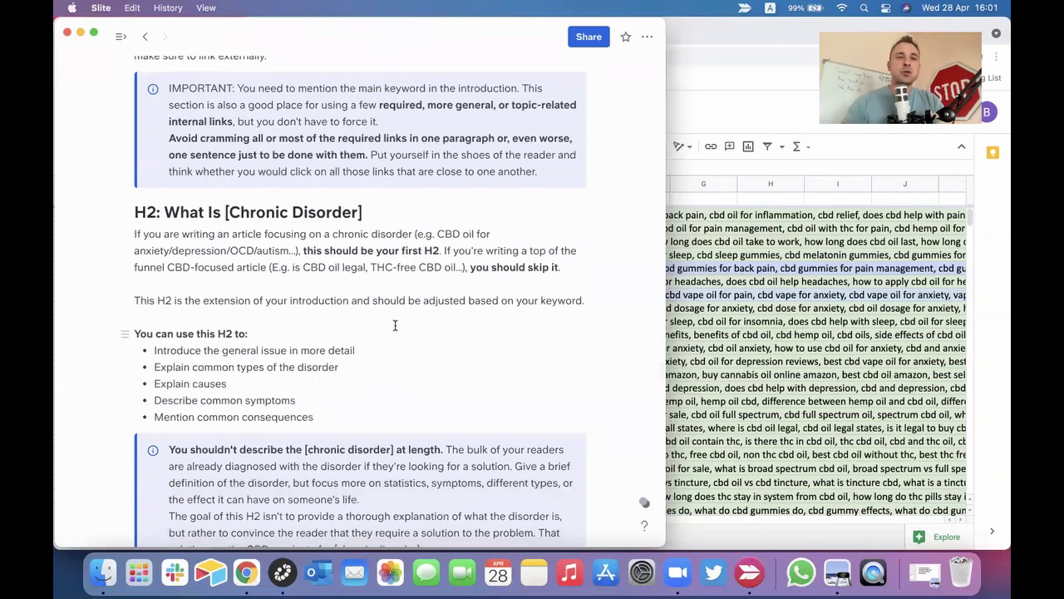
Skim the remaining H2 suggestions, from What Is CBD through side effects and the FAQ section, to Company Product Promotion.
scroll(395, 325, "down", 7)
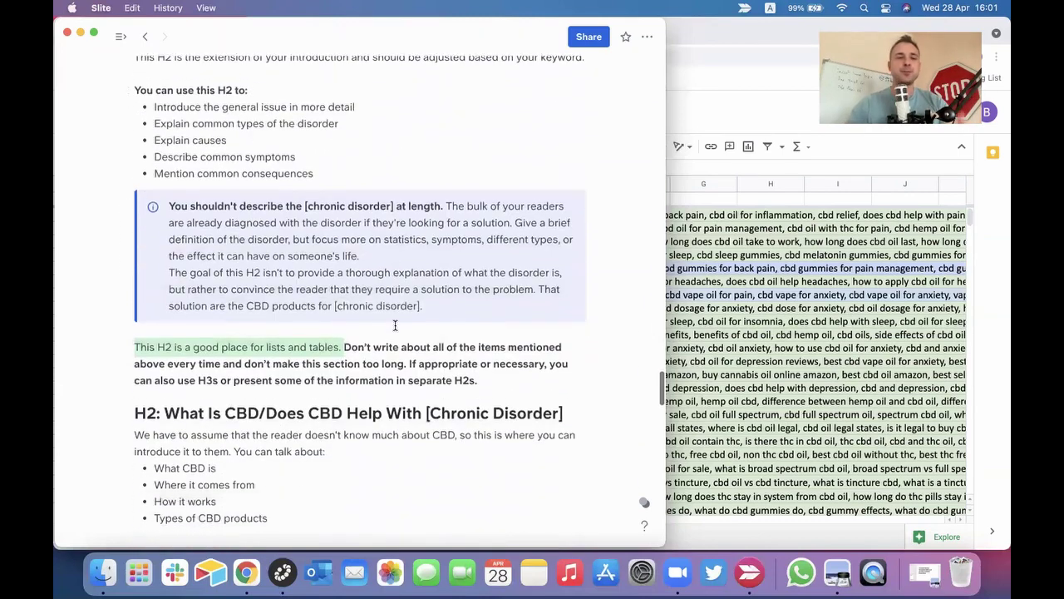
scroll(395, 325, "down", 5)
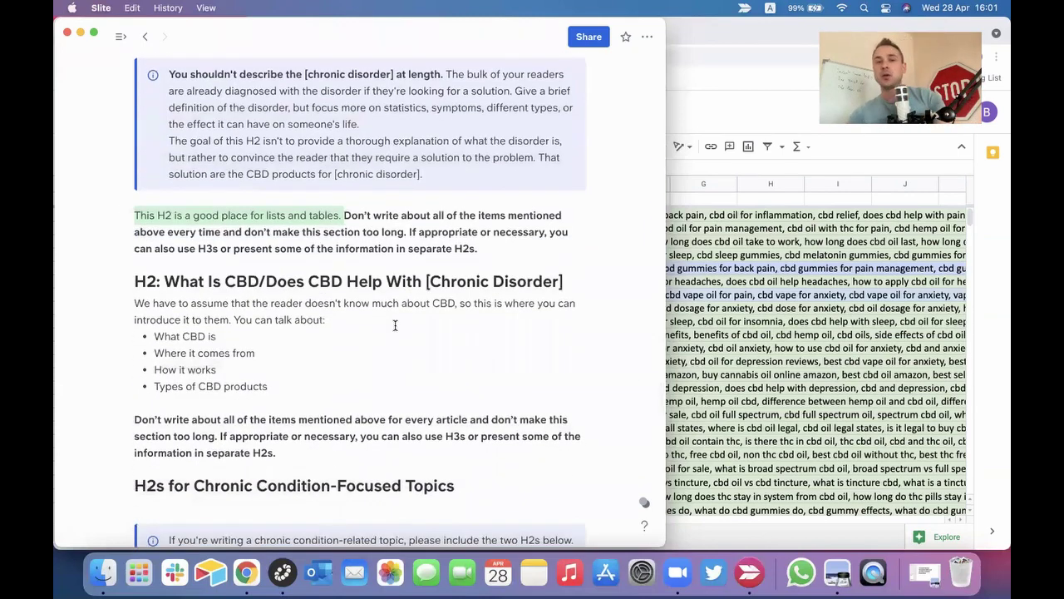
scroll(395, 326, "down", 12)
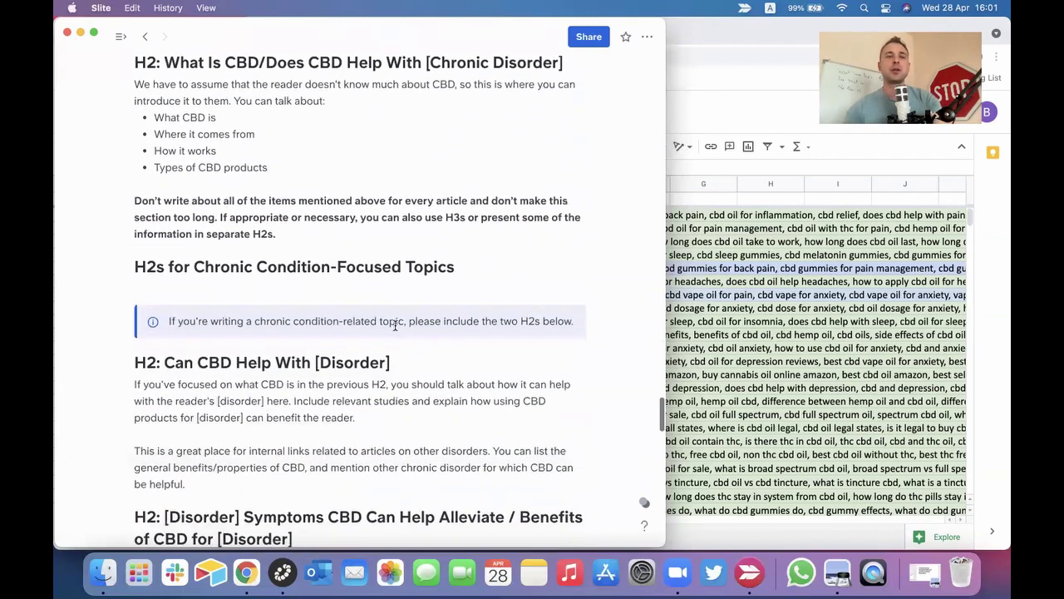
scroll(395, 325, "down", 8)
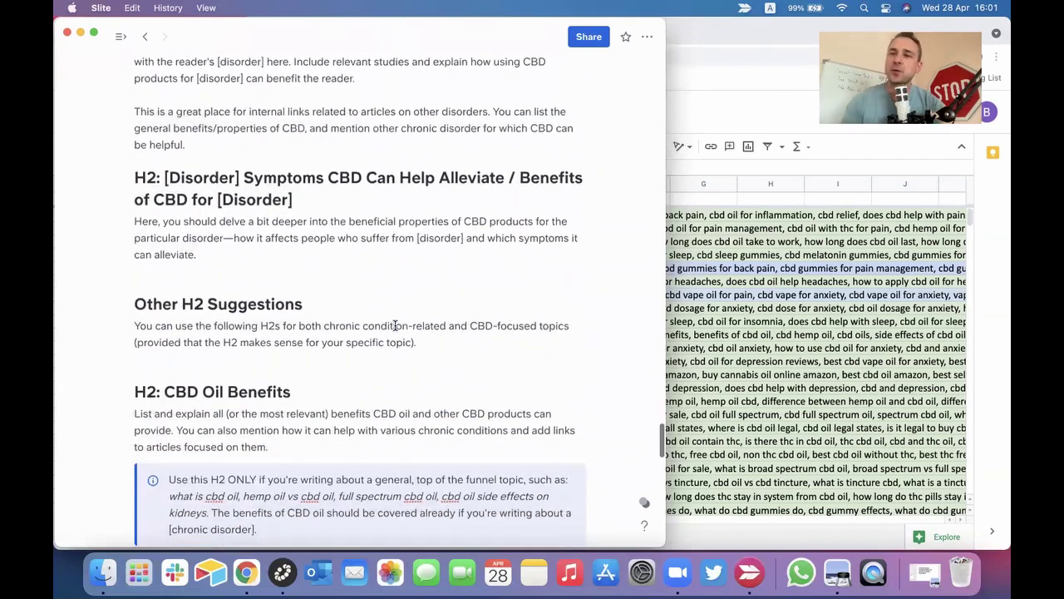
scroll(395, 325, "down", 13)
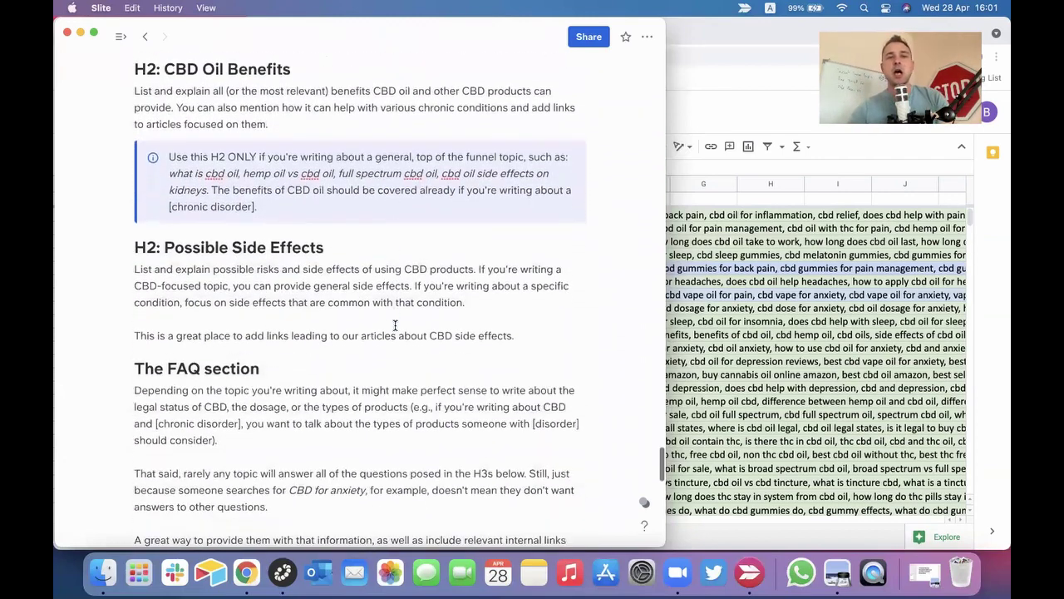
scroll(395, 325, "down", 4)
scroll(395, 325, "up", 3)
scroll(395, 325, "down", 17)
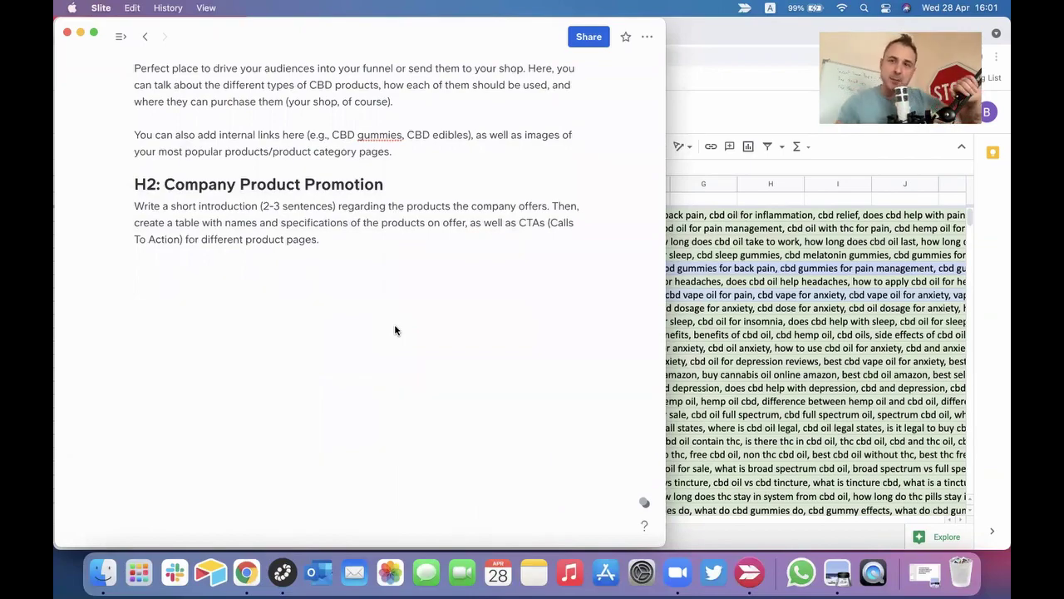
Review the template backwards from the FAQ questions to the organic traffic chart and the content production philosophy.
scroll(395, 330, "up", 20)
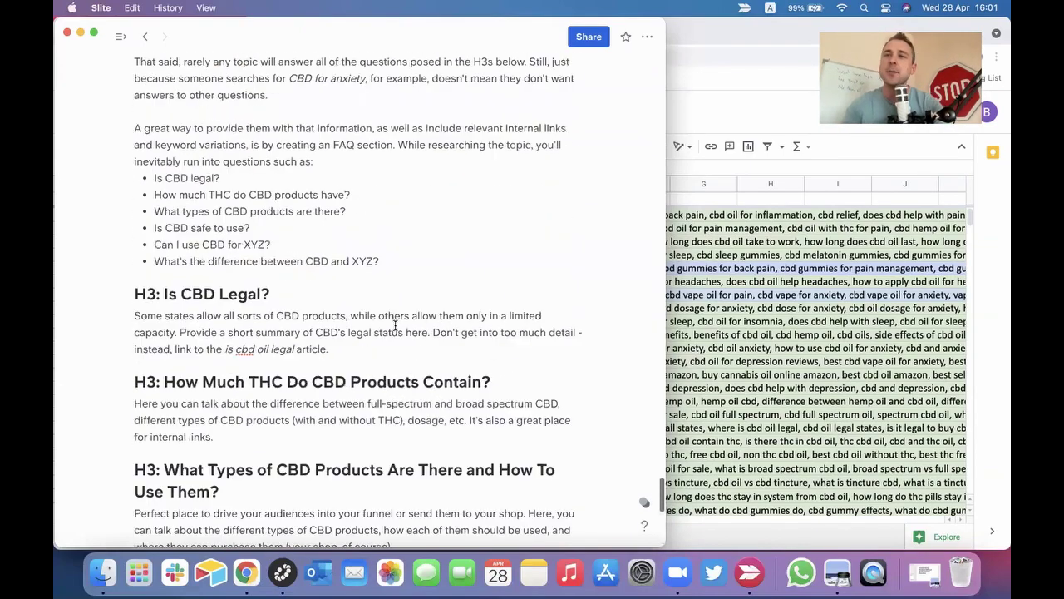
scroll(395, 325, "up", 3)
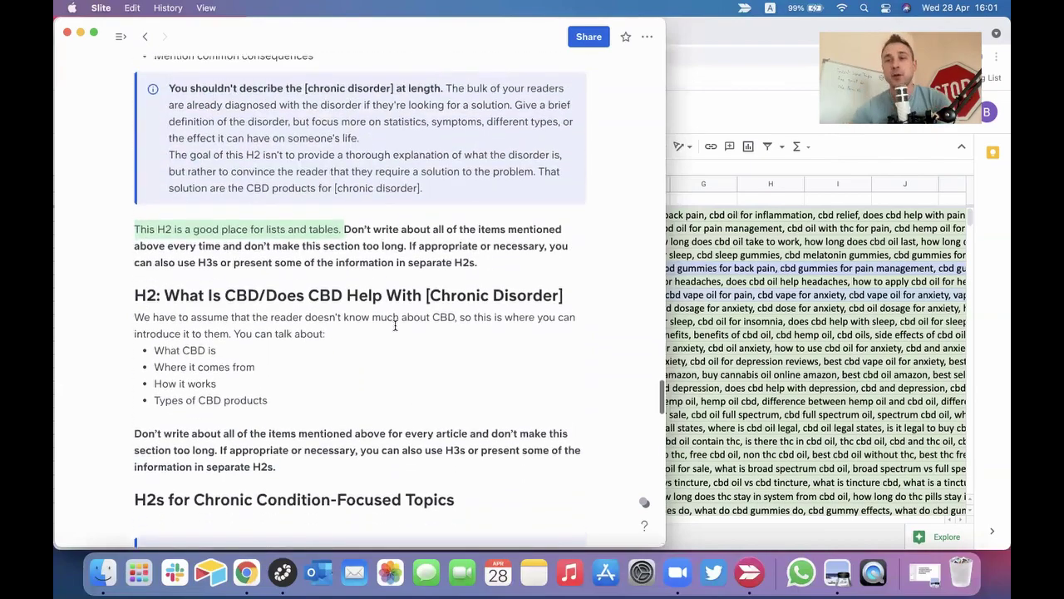
scroll(395, 325, "up", 10)
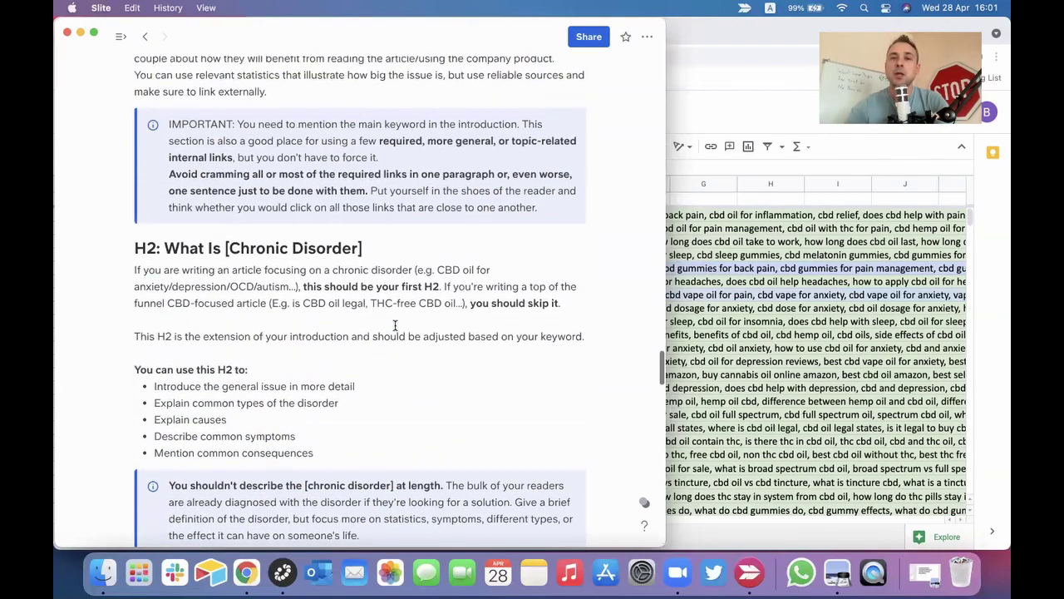
scroll(395, 325, "down", 20)
scroll(394, 325, "up", 20)
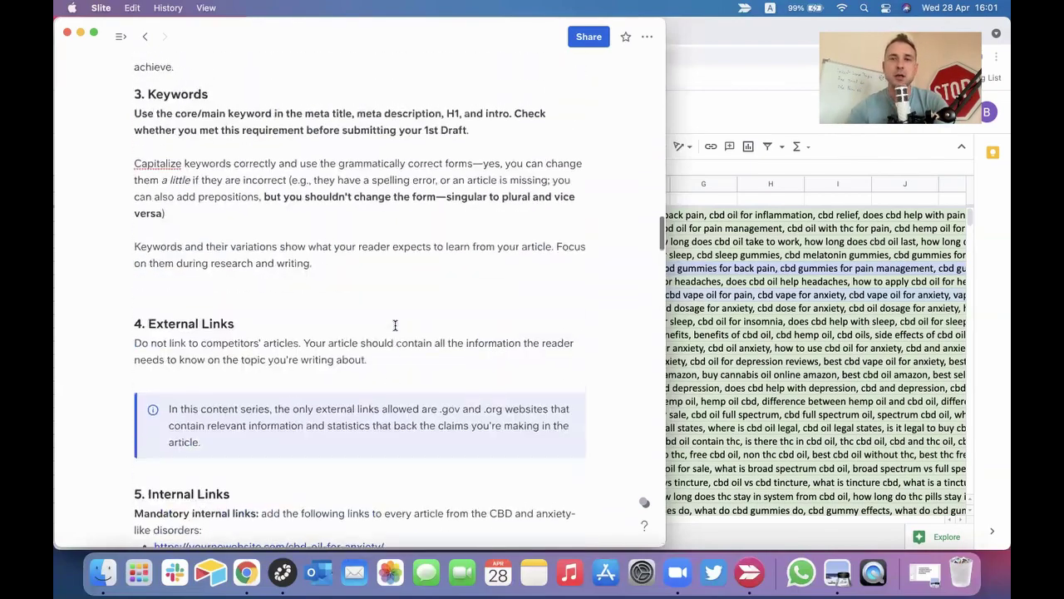
scroll(394, 325, "up", 15)
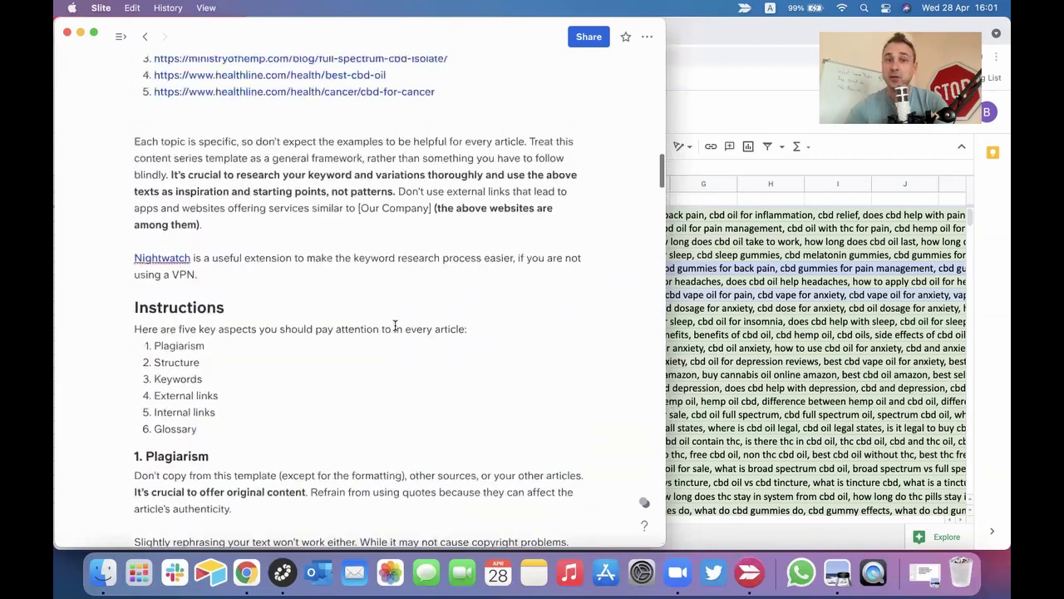
scroll(395, 326, "up", 10)
scroll(395, 325, "up", 10)
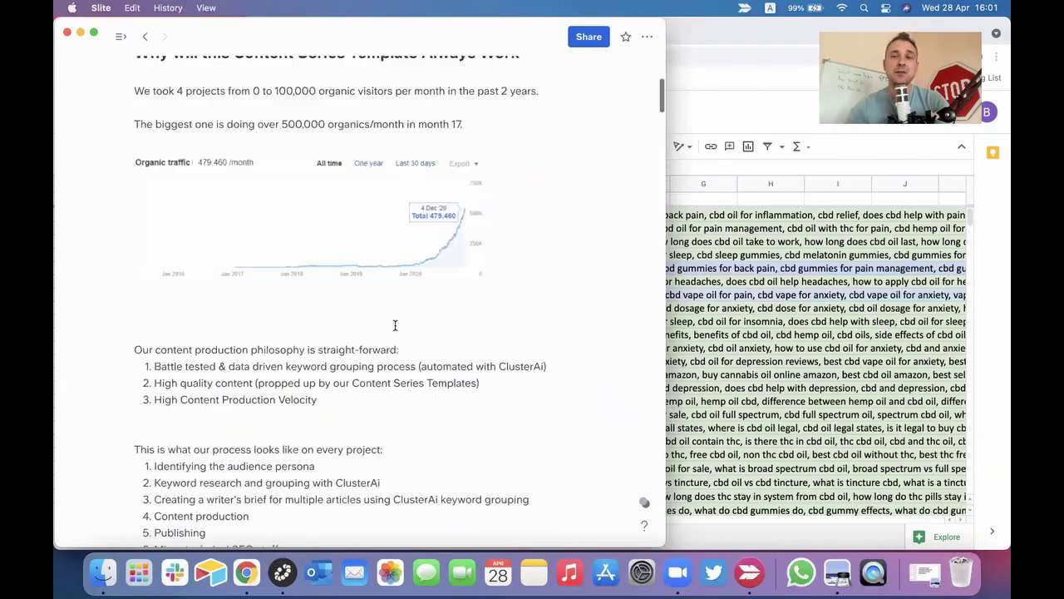
Revisit the Info and Examples section with its product information, example article links and research advice.
scroll(395, 330, "down", 20)
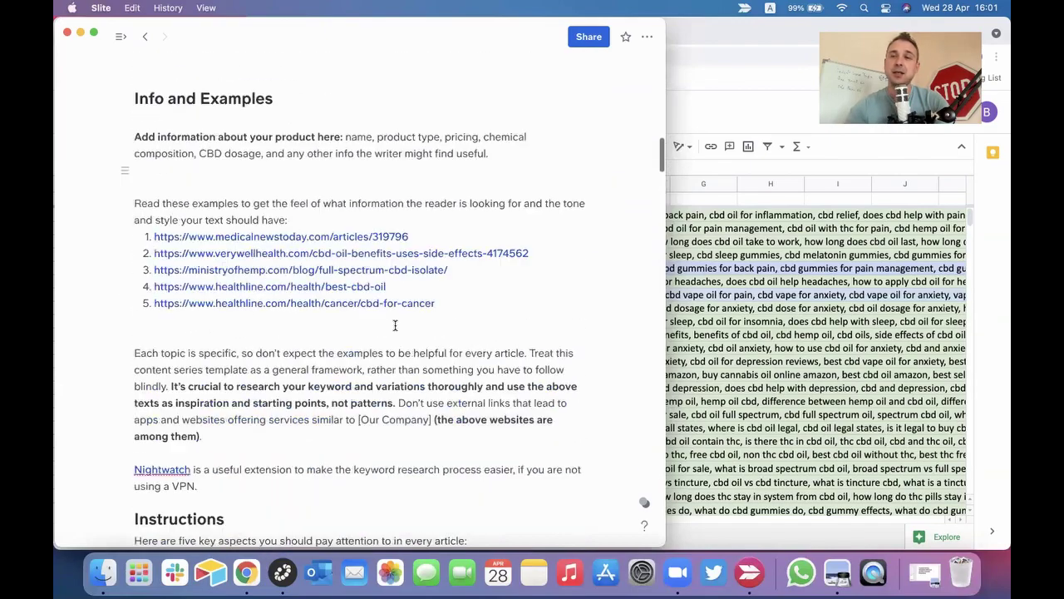
scroll(395, 325, "up", 3)
scroll(395, 325, "down", 5)
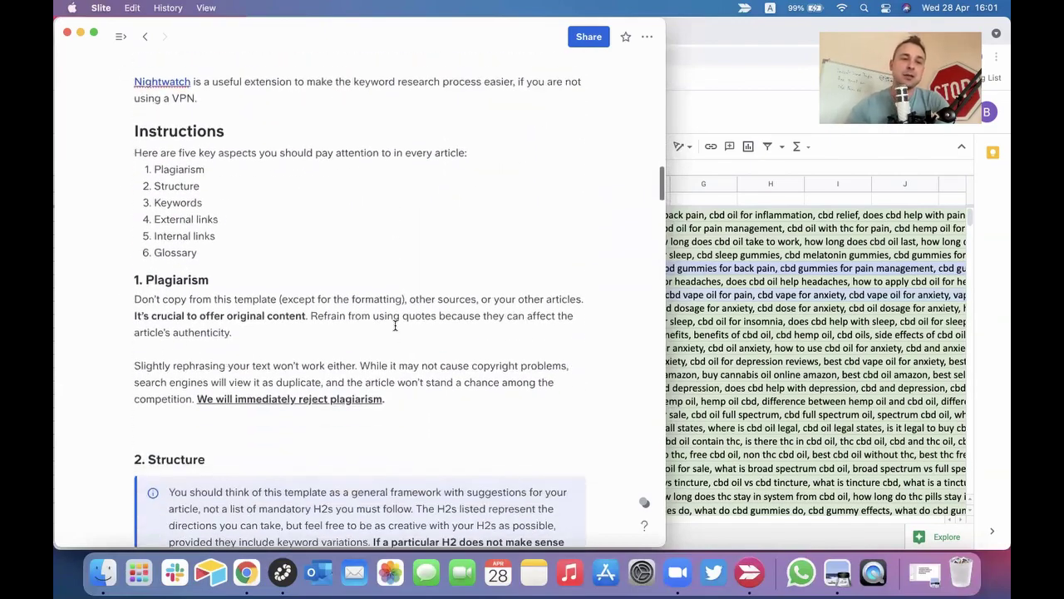
scroll(395, 325, "up", 8)
scroll(395, 325, "up", 2)
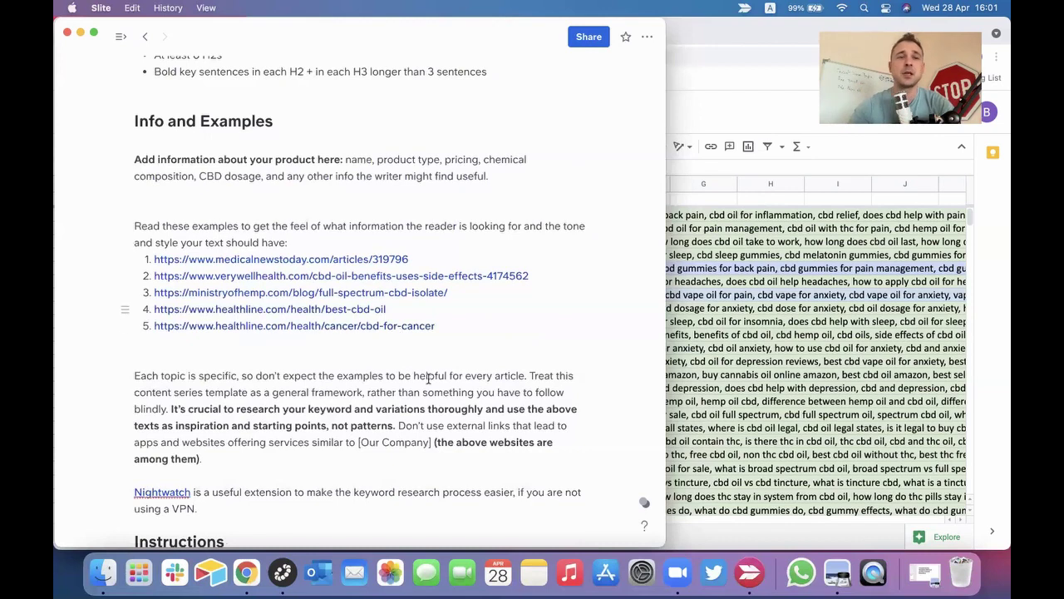
scroll(429, 379, "down", 1)
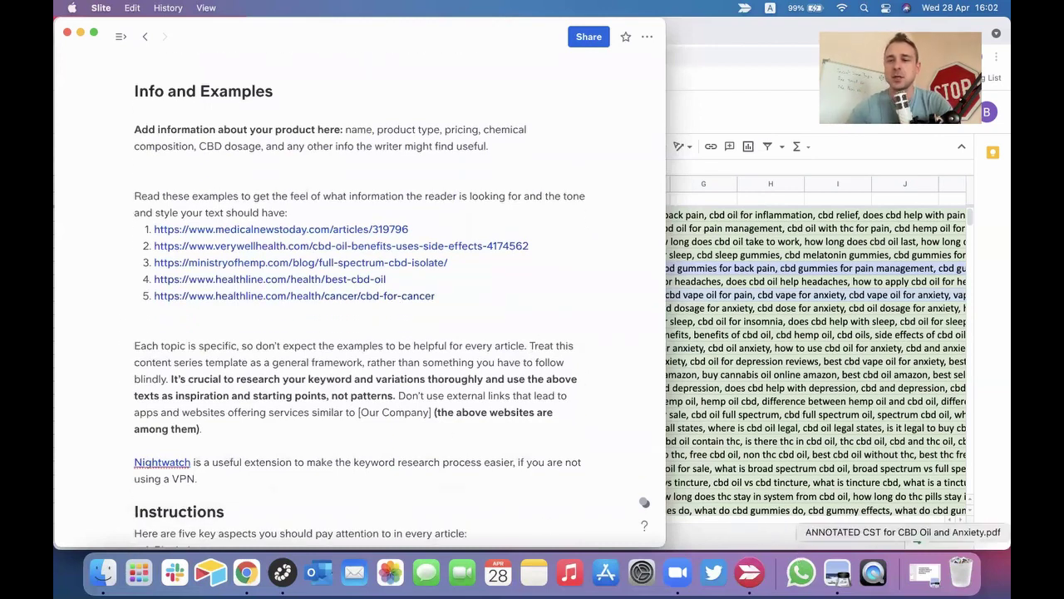
Open the minimized ANNOTATED CST for CBD Oil and Anxiety.pdf in Preview.
left_click(915, 576)
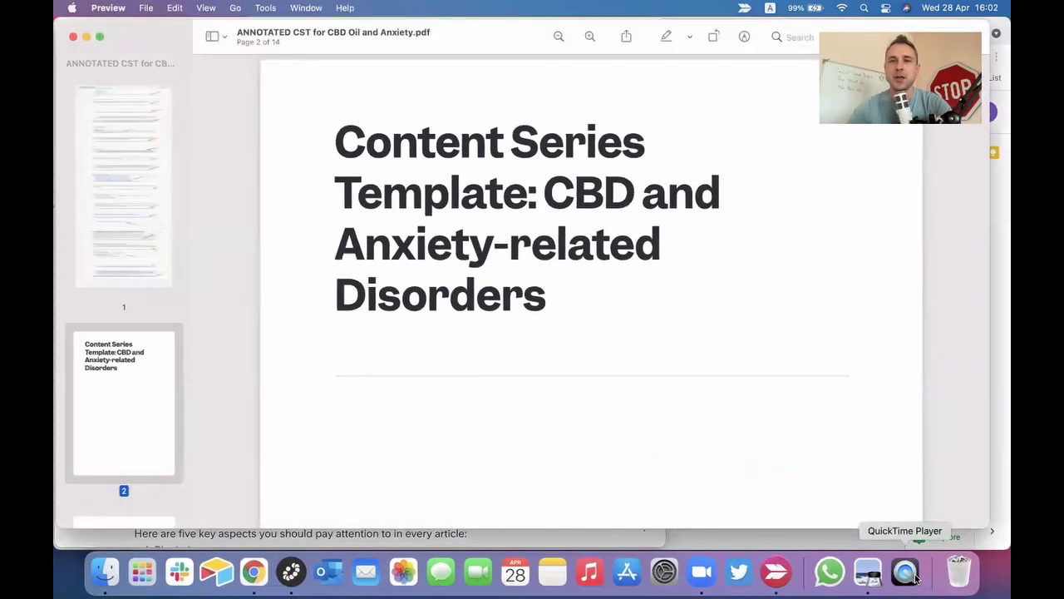